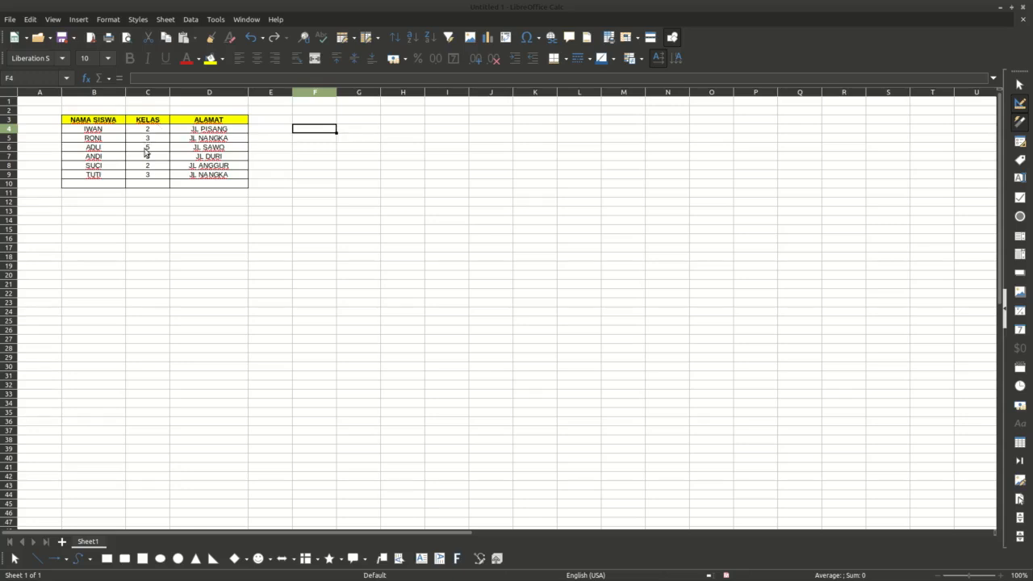
Step: Enter the title DAFTAR SISWA in B1 above the student table and make it bold
left_click(98, 107)
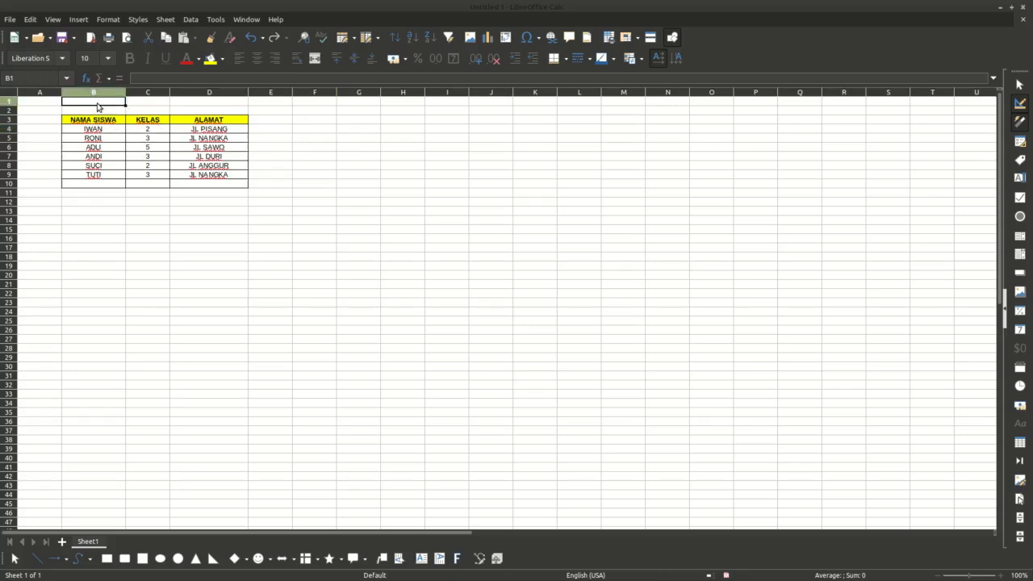
type("DAFTAR SISWA")
key("Return")
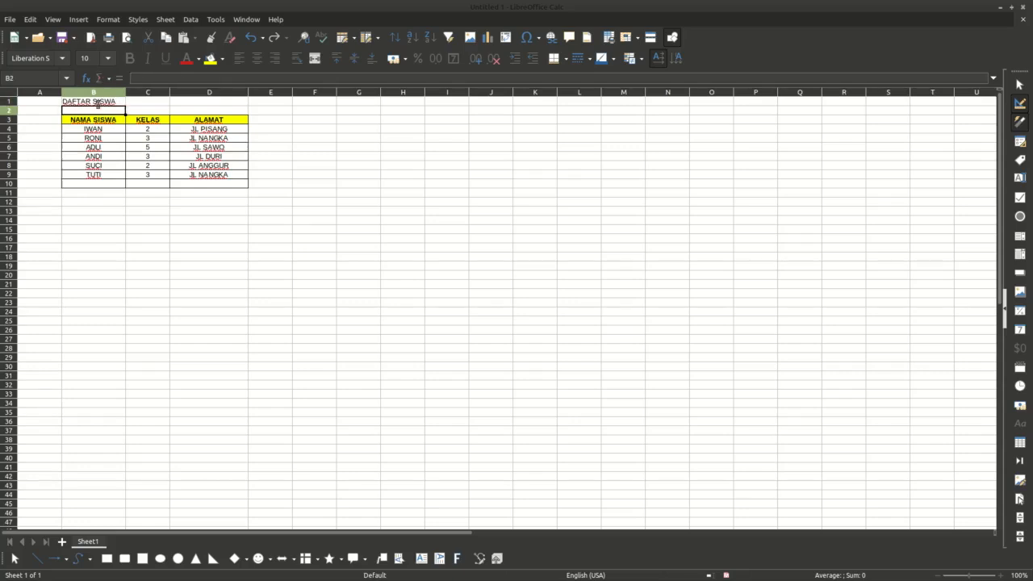
left_click(97, 102)
key("ctrl+b")
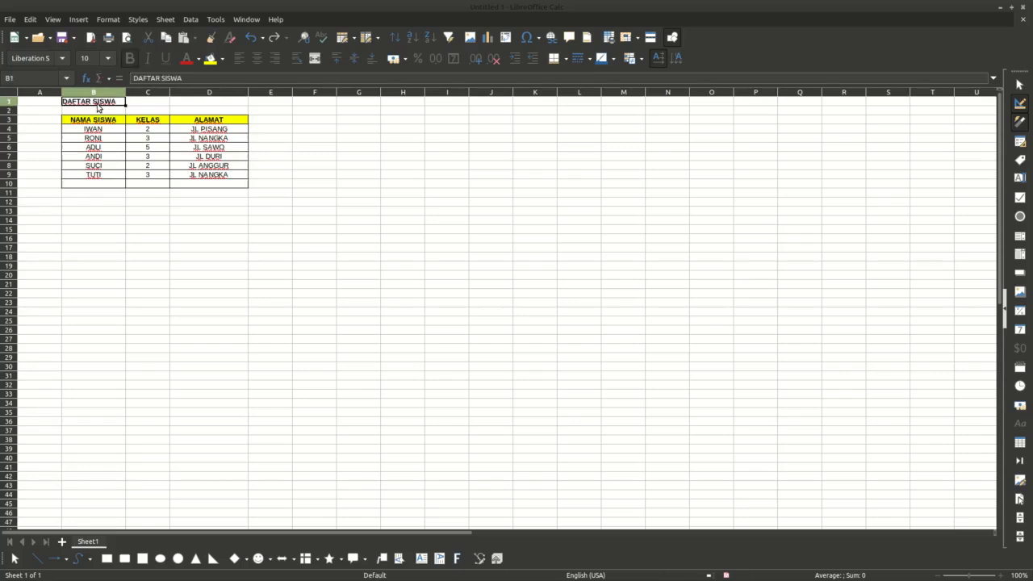
left_click_drag(323, 139, 328, 147)
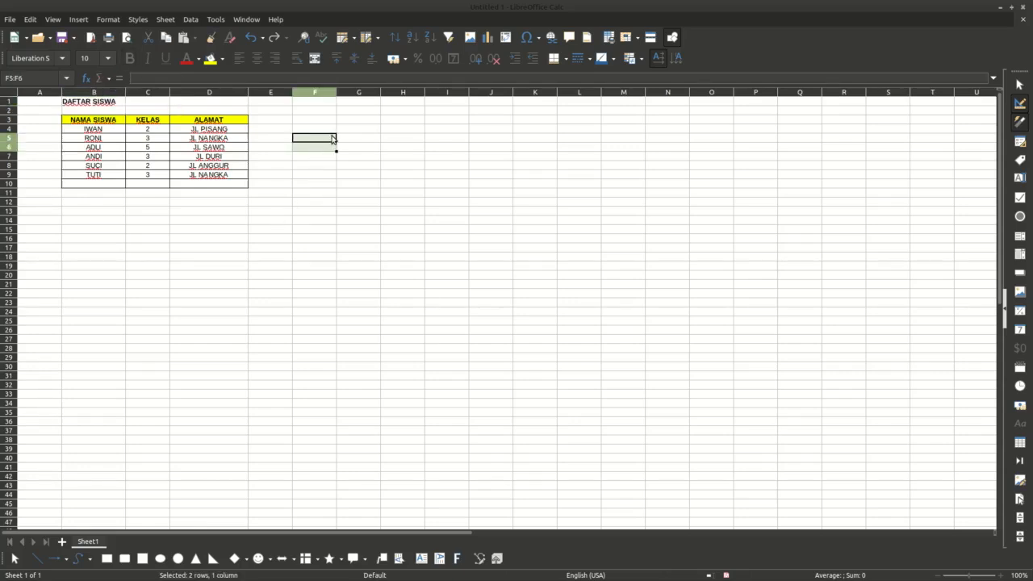
left_click(332, 139)
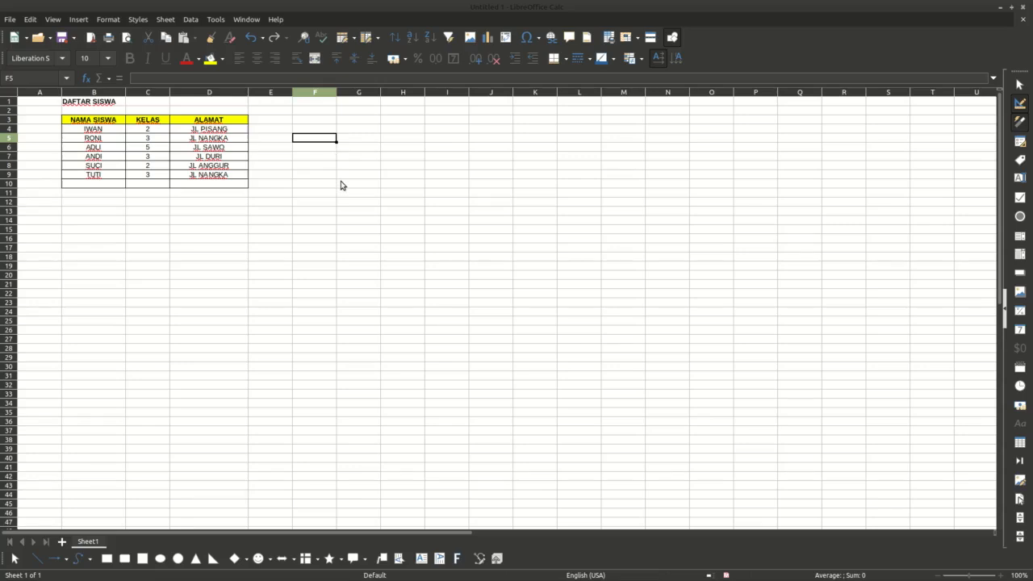
left_click(359, 139)
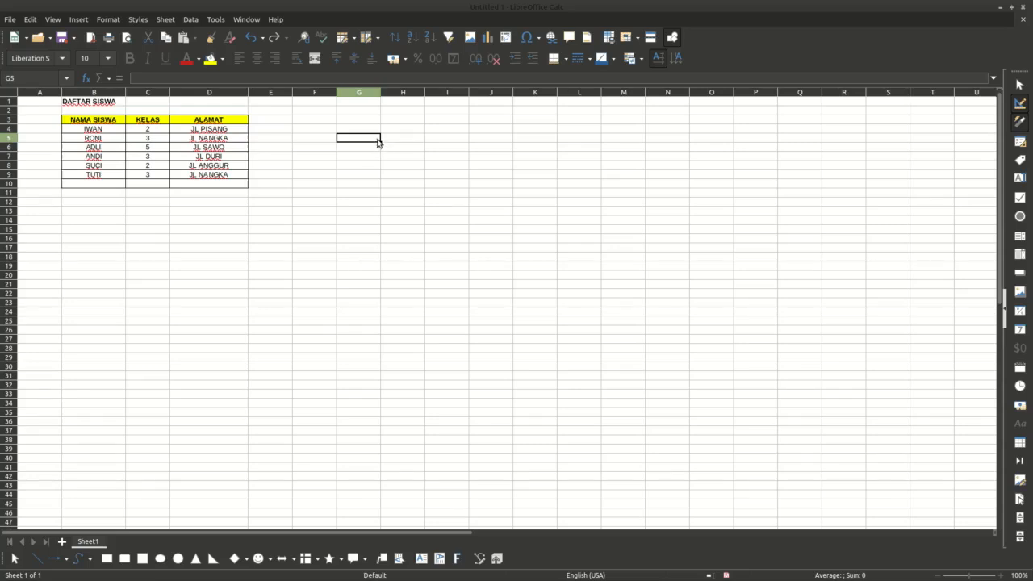
left_click(366, 122)
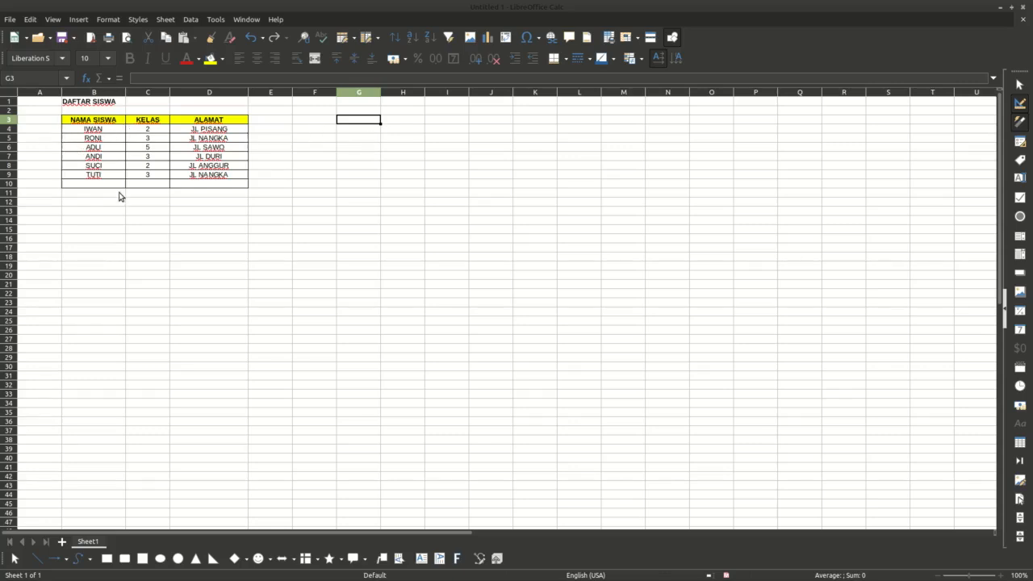
scroll(133, 259, "down", 20)
scroll(133, 259, "up", 20)
left_click(363, 142)
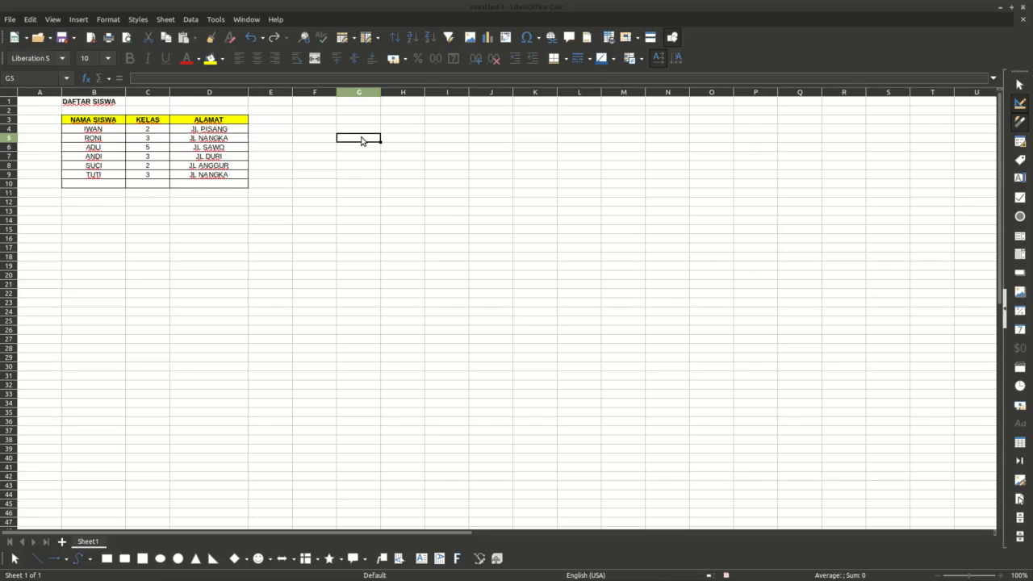
key("Up")
type("=VL")
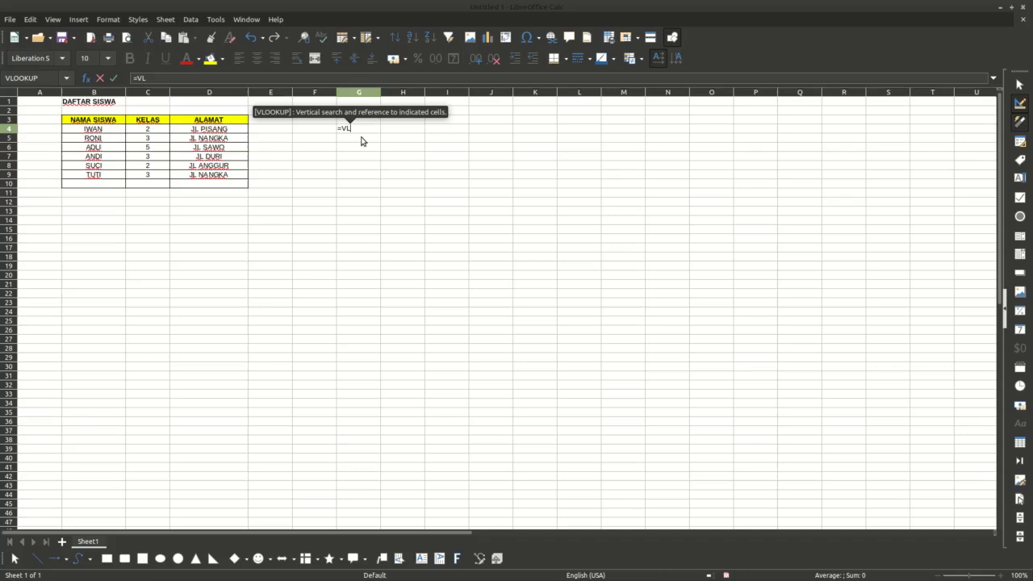
type("OOK")
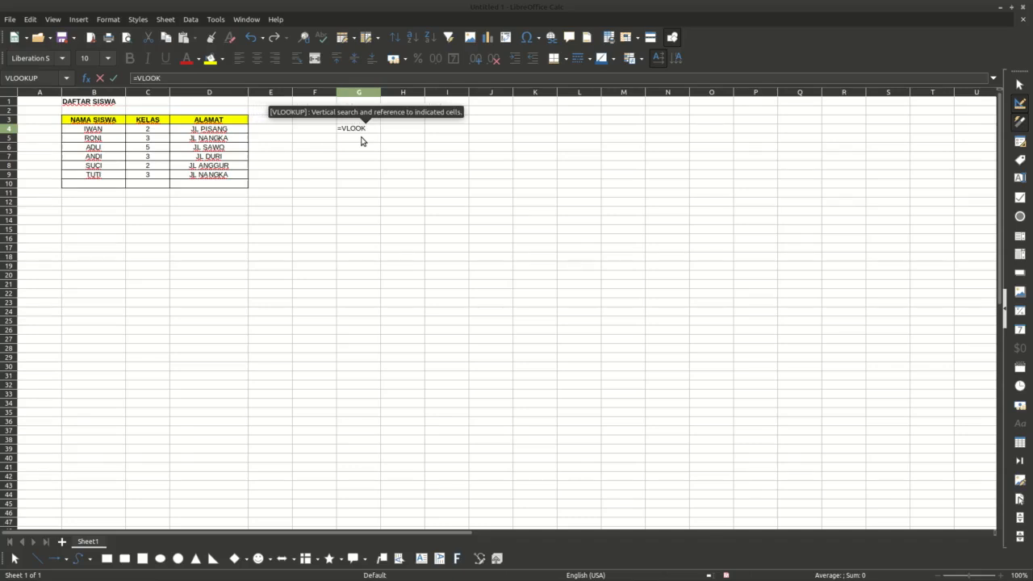
type("UP")
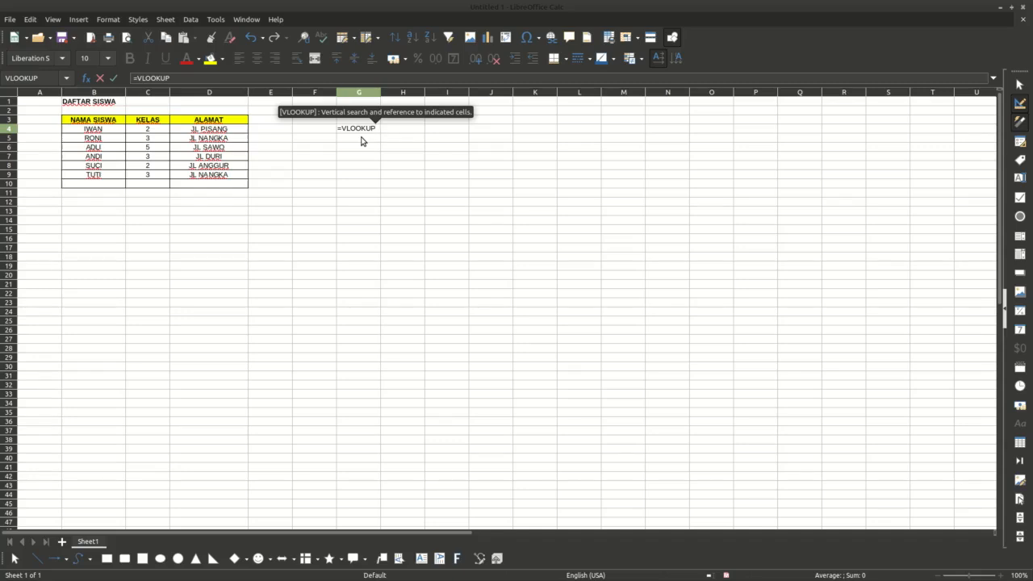
key("BackSpace")
key("BackSpace")
key("BackSpace")
key("BackSpace")
key("BackSpace")
key("BackSpace")
key("BackSpace")
key("BackSpace")
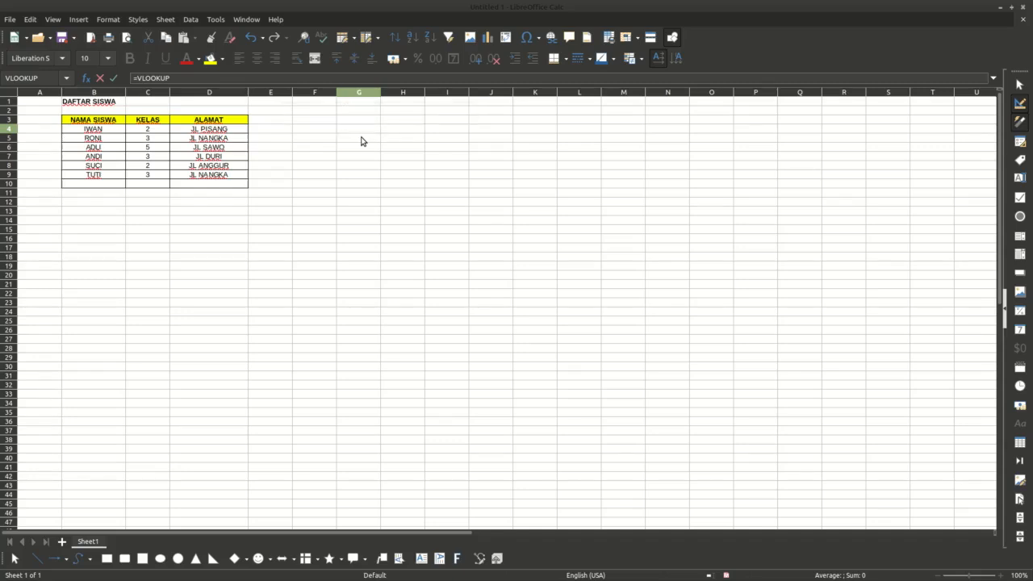
key("Escape")
Step: Enter the lookup name RONI in cell G3
key("Up")
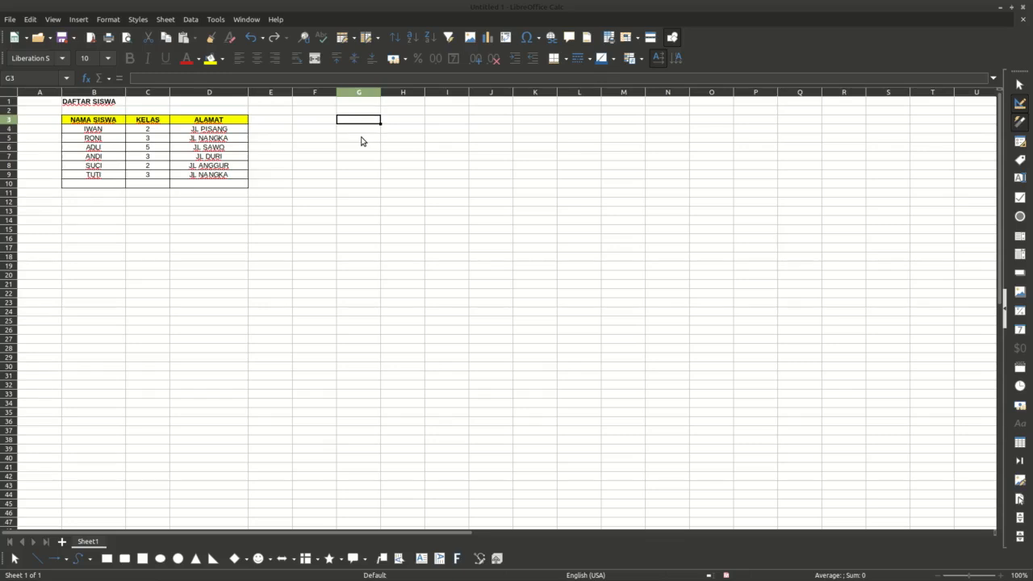
type("RONI")
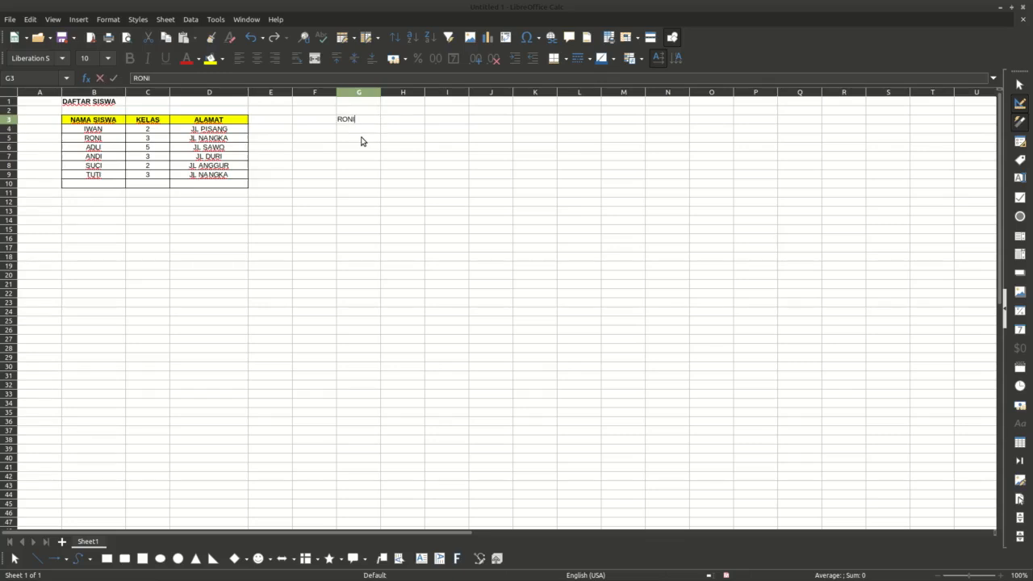
key("Return")
left_click(361, 140)
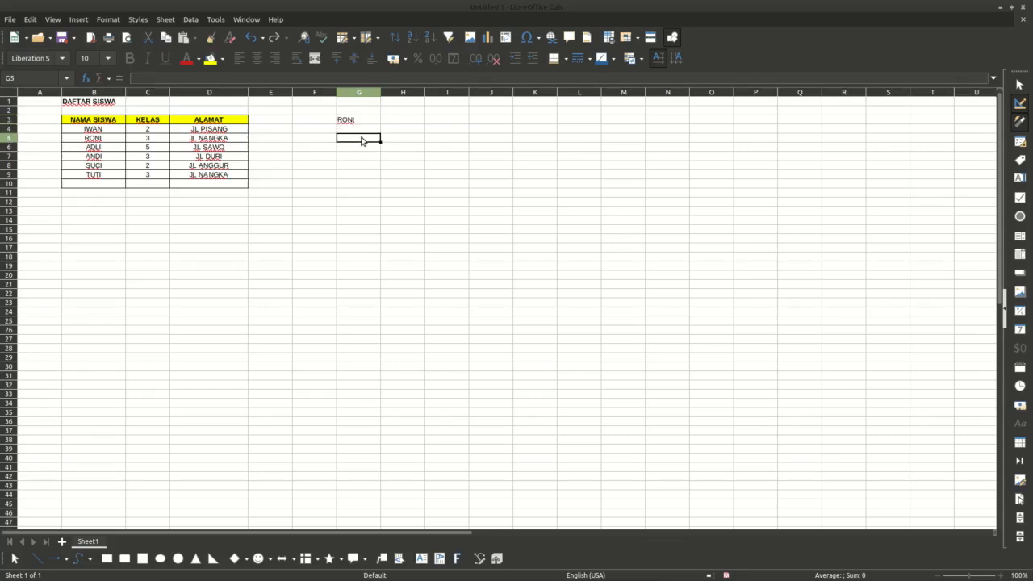
Step: Label cell F3 as NAMA SISWA and widen column F to fit the label
type("=")
key("Escape")
key("Right")
key("Up")
key("Left")
key("Left")
key("Up")
type("NAMA ")
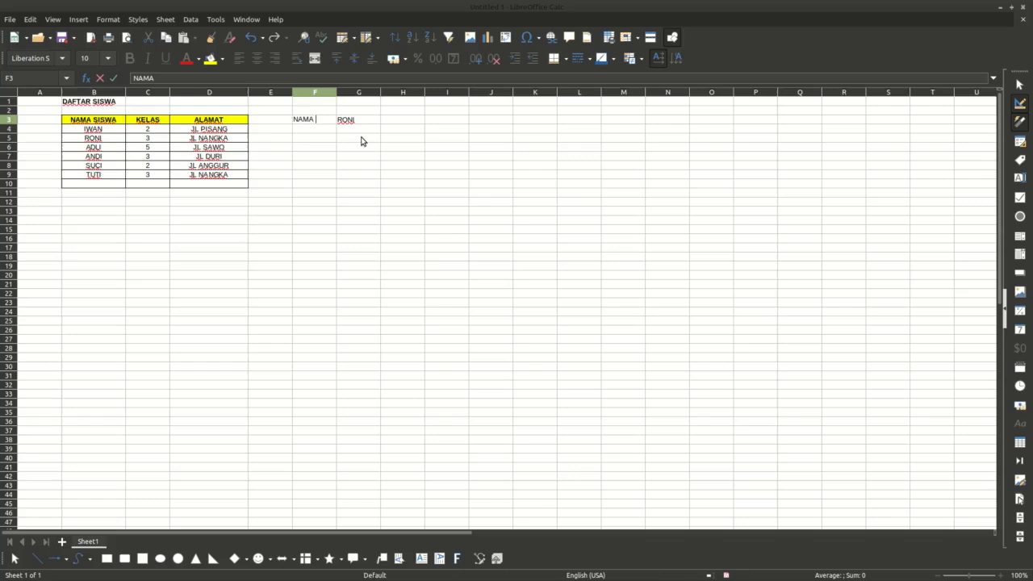
type("SISWA")
key("Return")
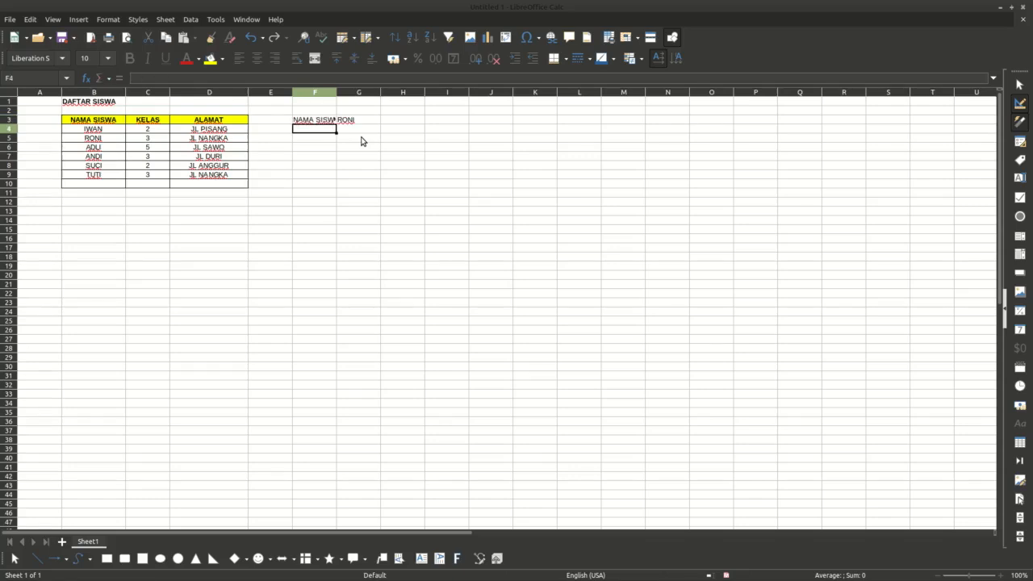
left_click_drag(336, 92, 360, 92)
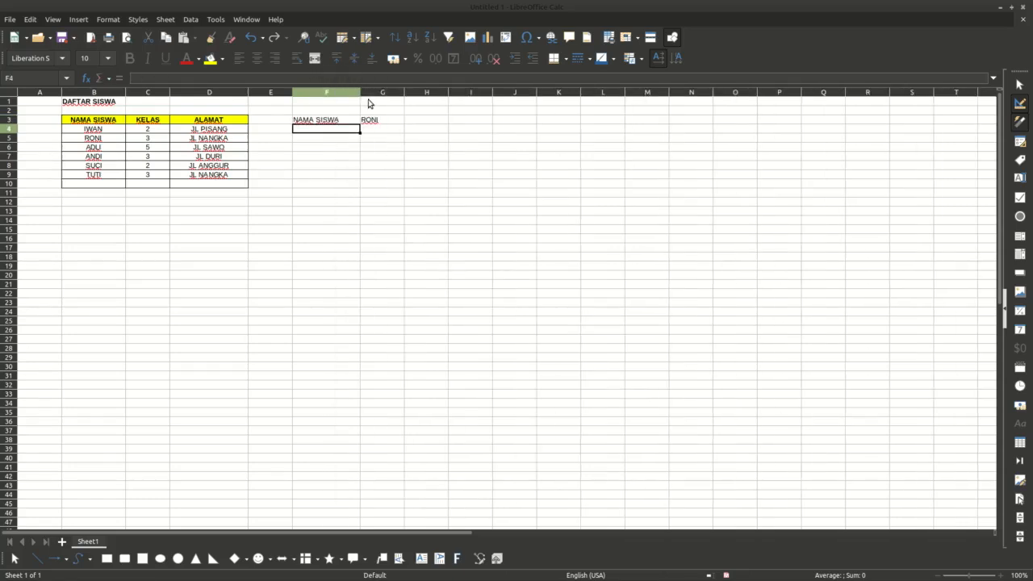
Step: Enter the labels KELAS and ALAMAT in cells F4 and F5
type("KELAS")
key("Return")
type("ALAMAT")
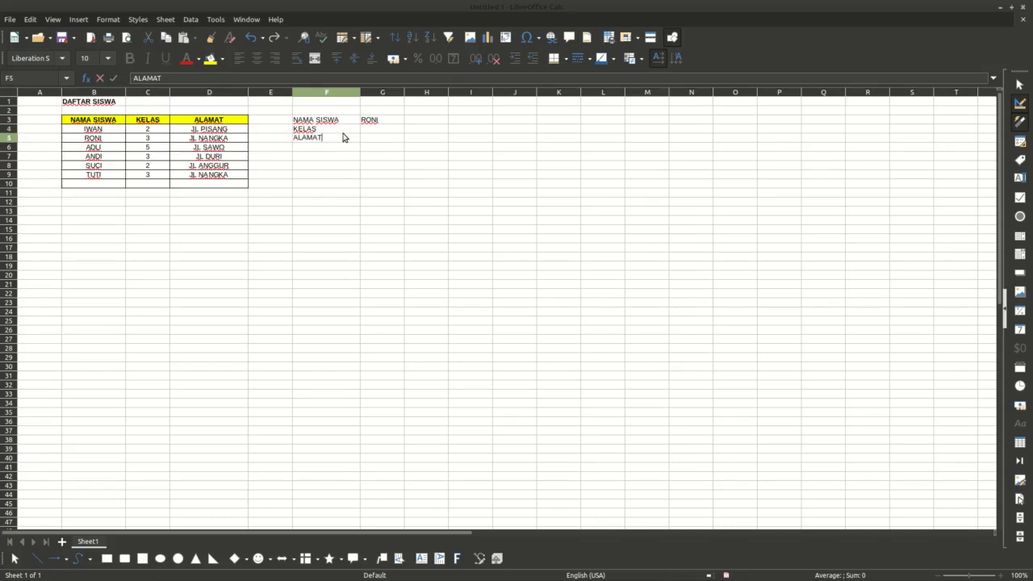
key("Return")
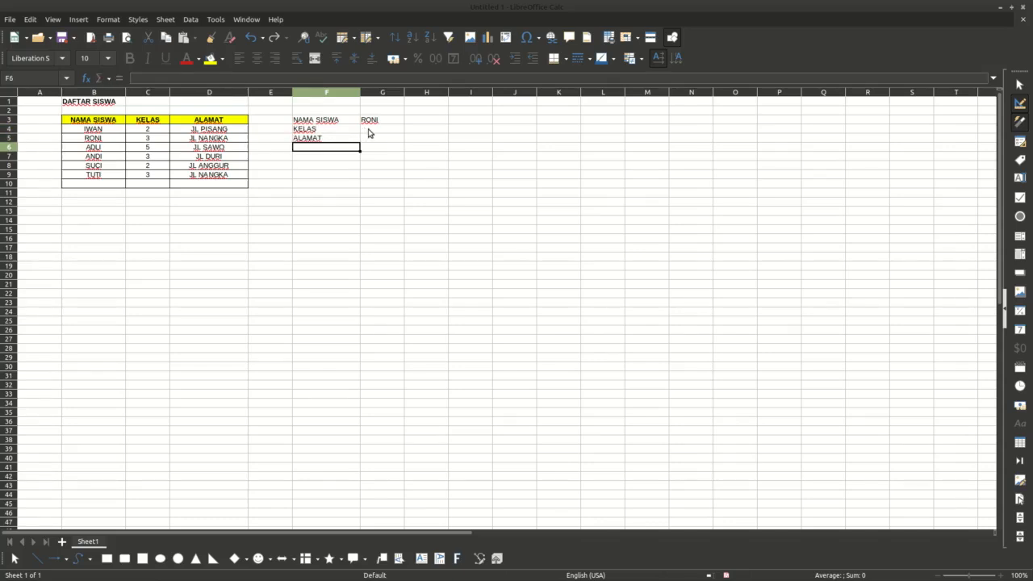
Step: Enter the formula =VLOOKUP(G3,B4:D10,2) in G4 to fetch the class for the name in G3
left_click(377, 132)
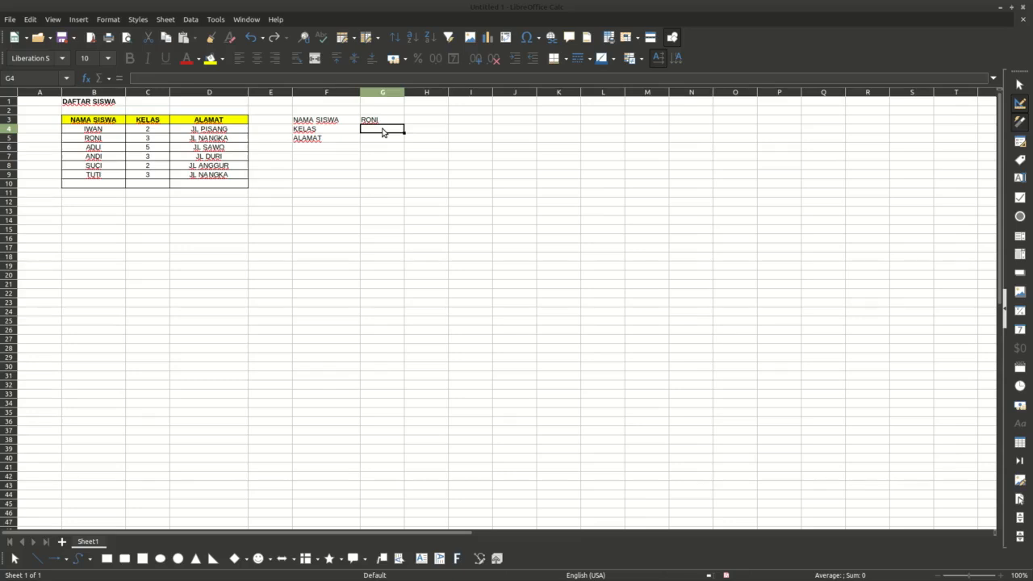
type("=VLOOKUP")
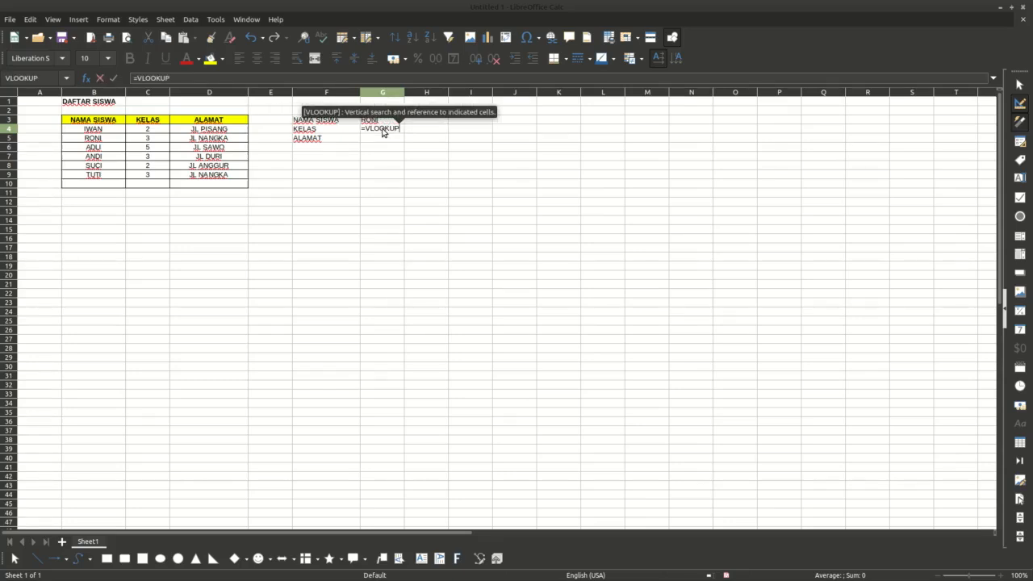
type("(")
left_click(388, 120)
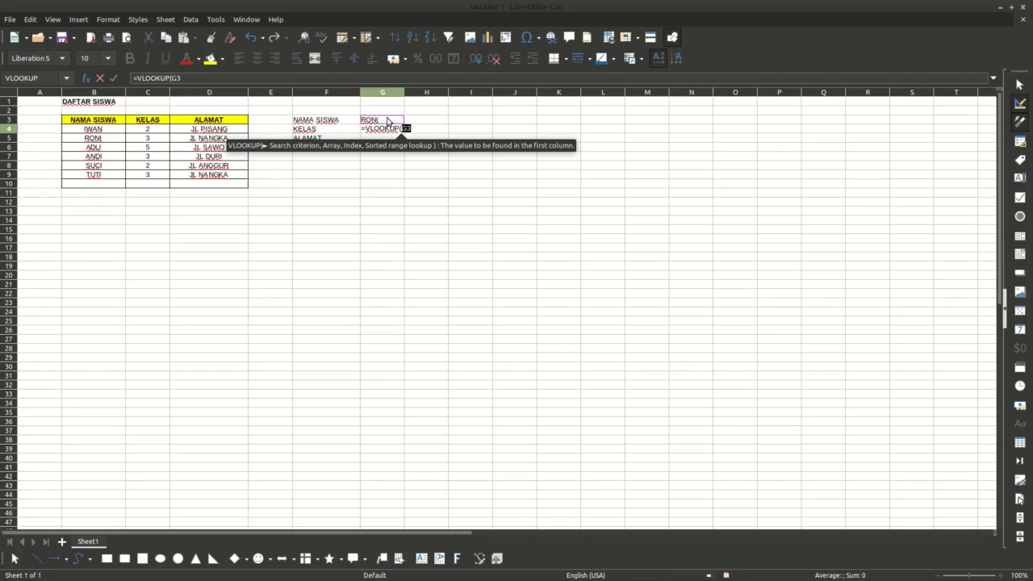
type(",")
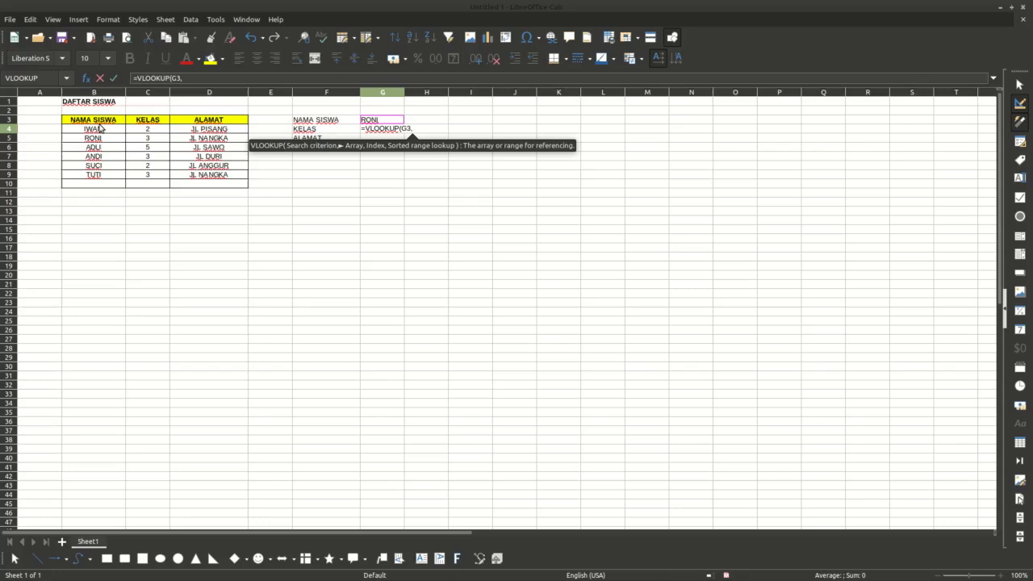
left_click_drag(101, 132, 194, 187)
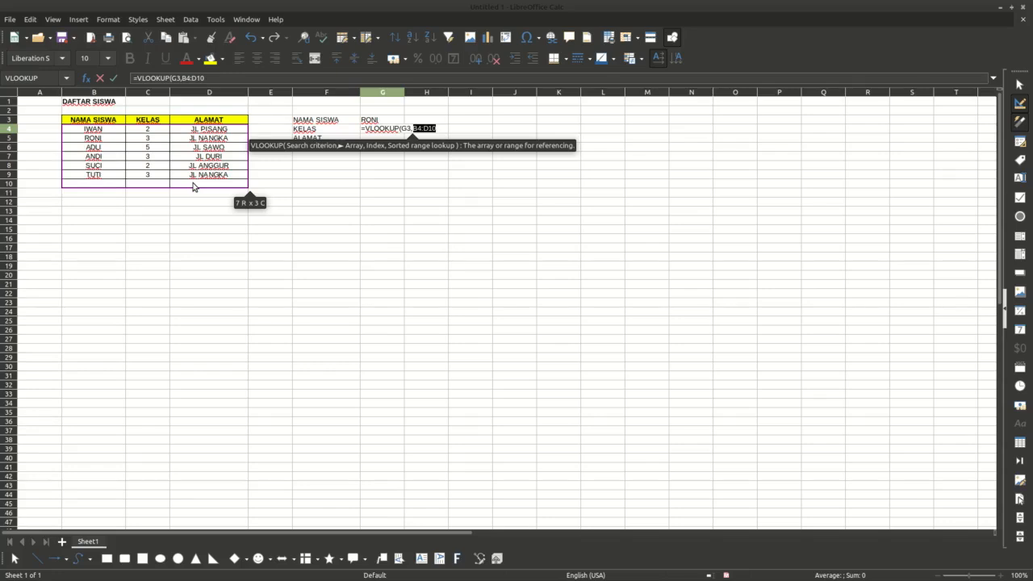
type(",")
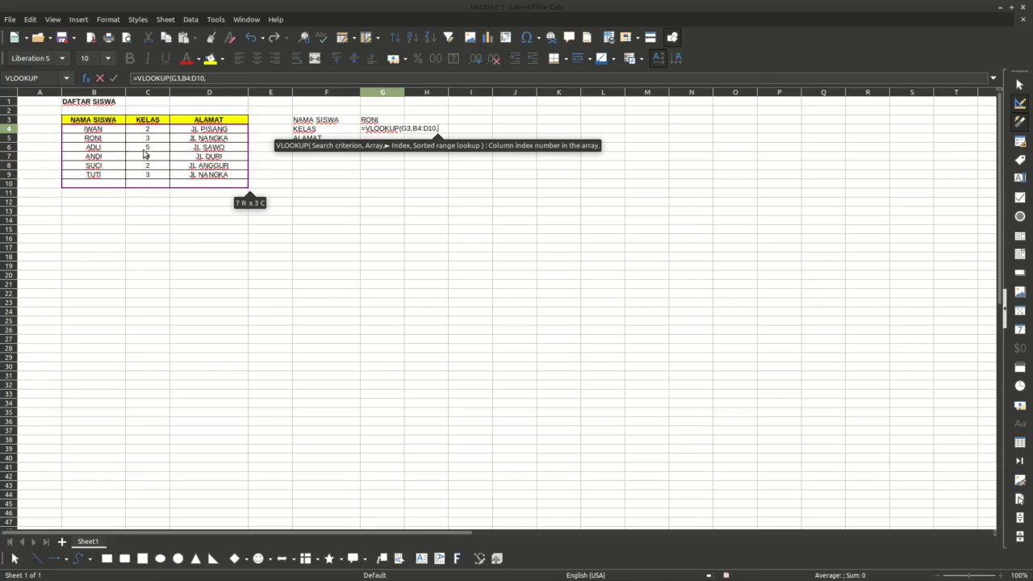
type("2")
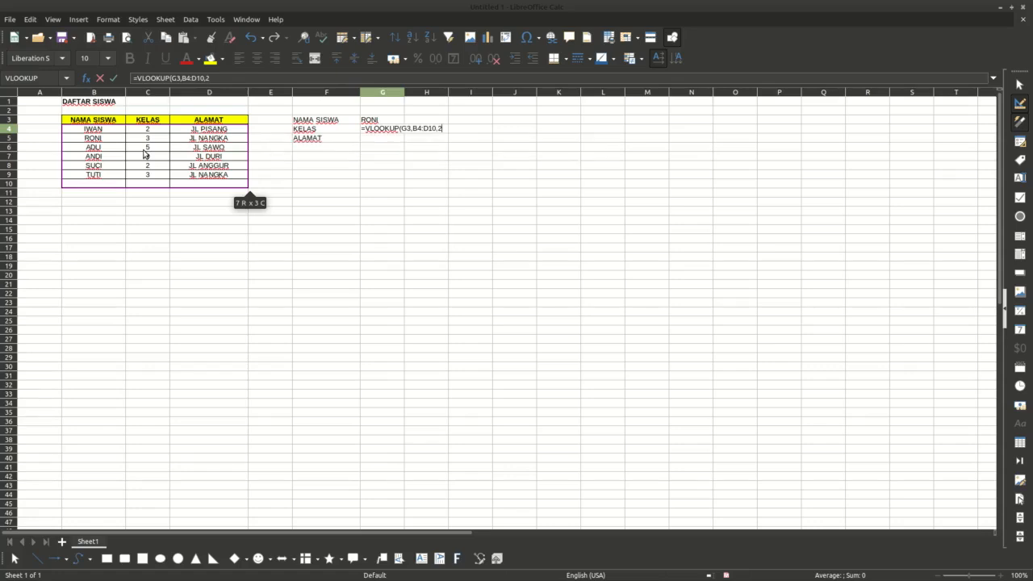
type(")")
key("Return")
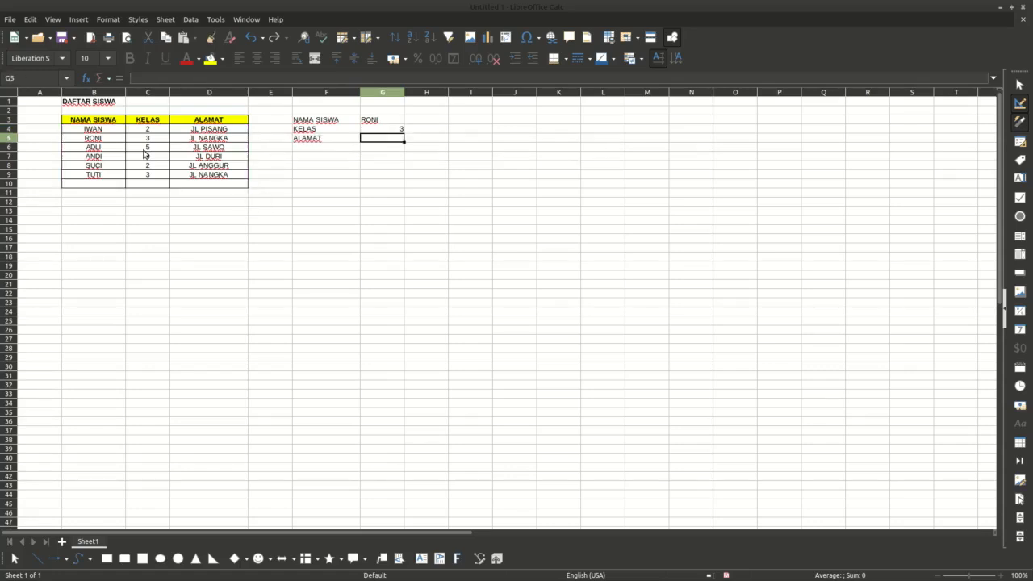
Step: Center-align the lookup cells G3 through G5
key("Up")
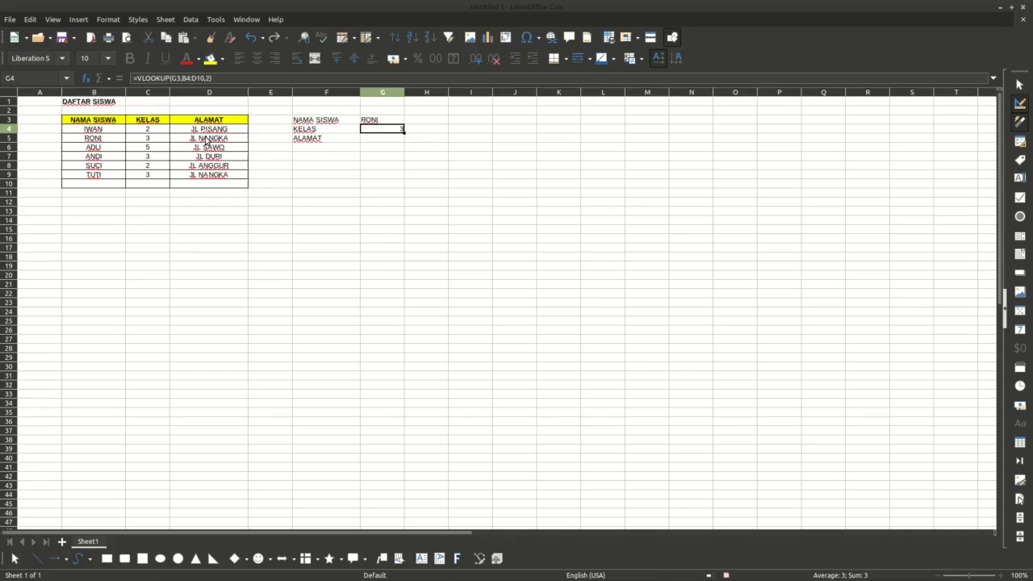
left_click(93, 141)
left_click(146, 142)
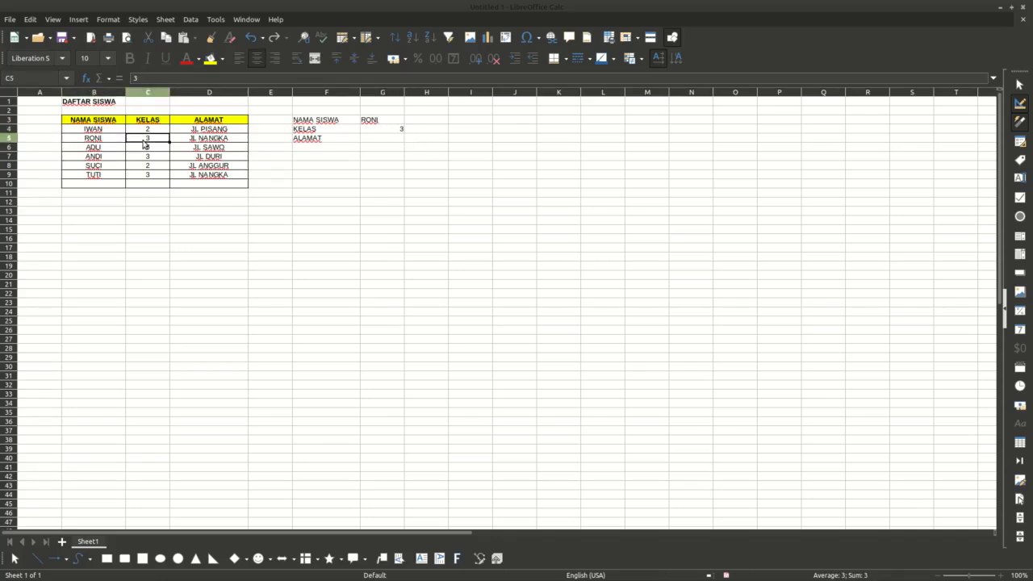
left_click_drag(388, 122, 388, 138)
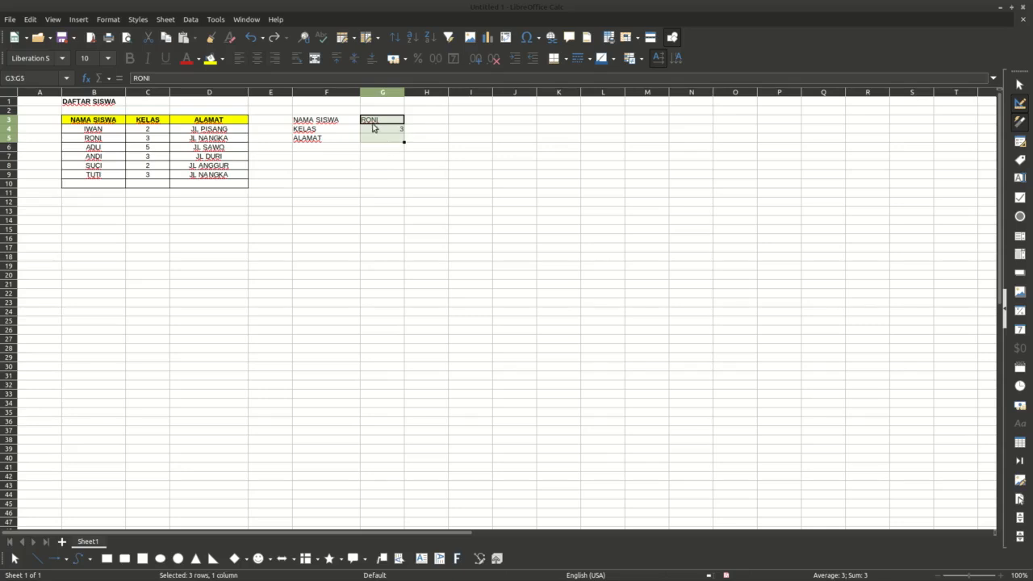
left_click(262, 63)
left_click(402, 194)
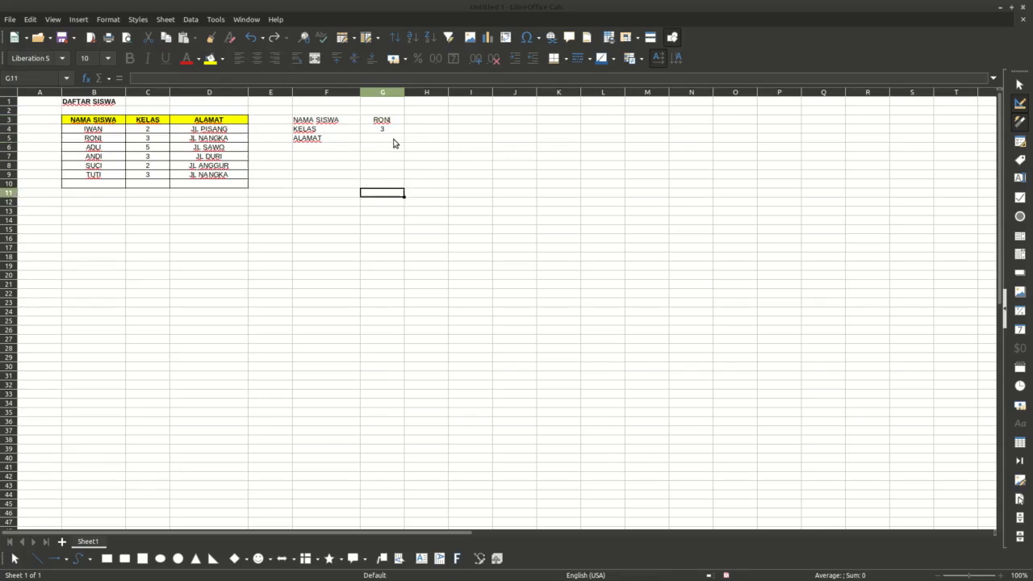
Step: Inspect the VLOOKUP formula in cell G4 without changing it
left_click(392, 131)
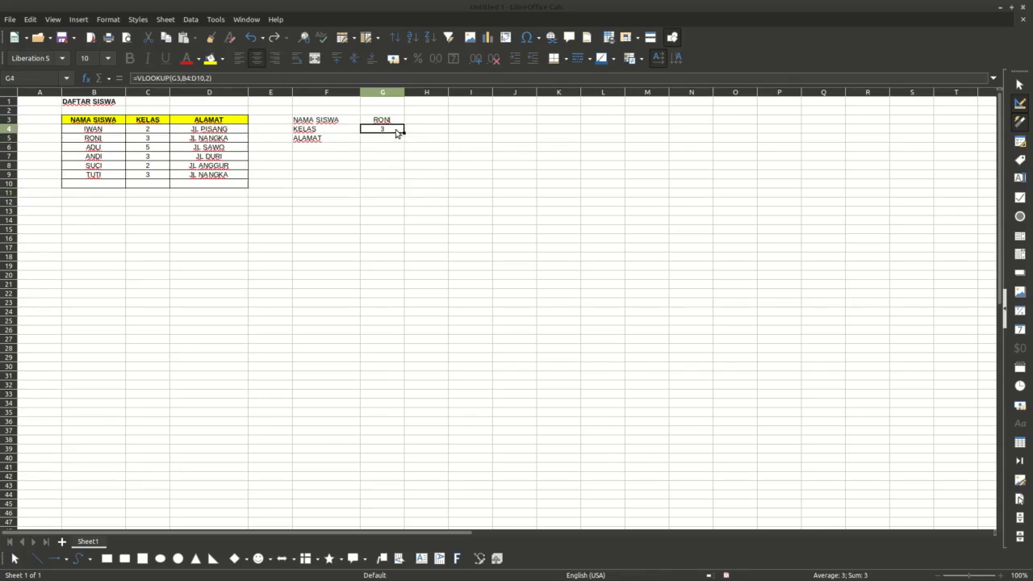
left_click_drag(135, 77, 218, 77)
key("ctrl+c")
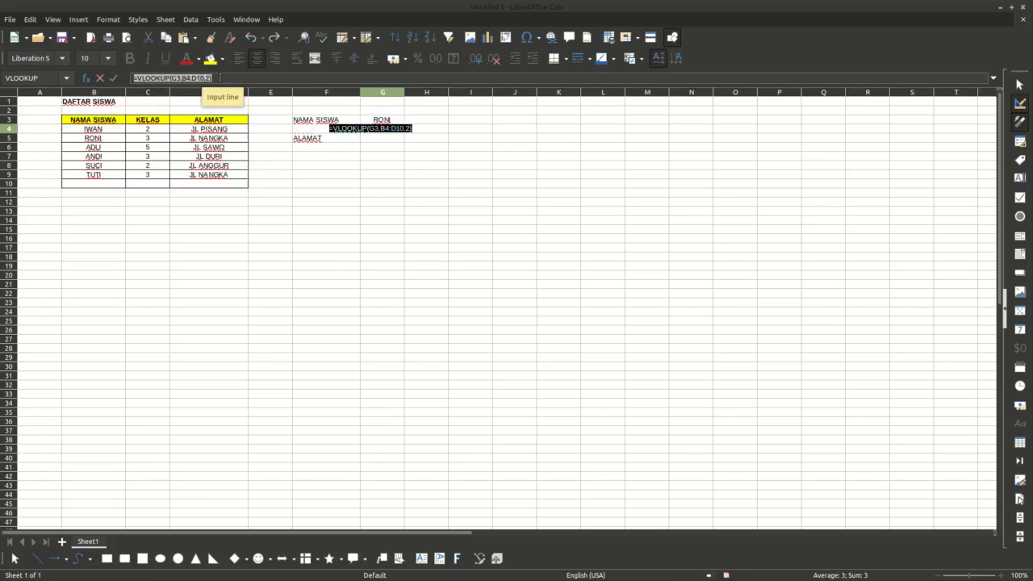
key("Escape")
left_click(388, 140)
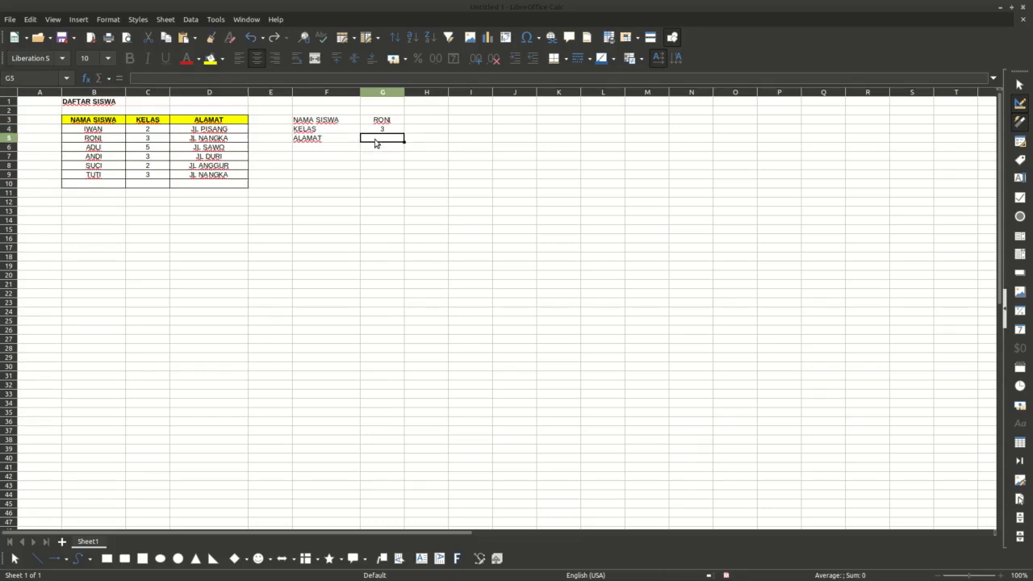
Step: Paste the VLOOKUP formula into G5 and change its column index to 3 so it returns the address
key("ctrl+v")
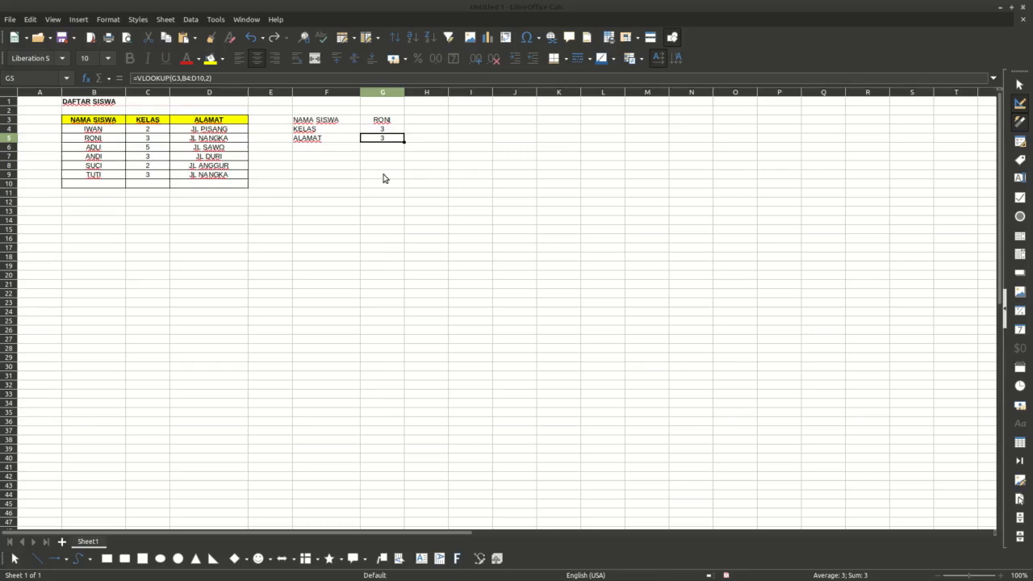
double_click(386, 141)
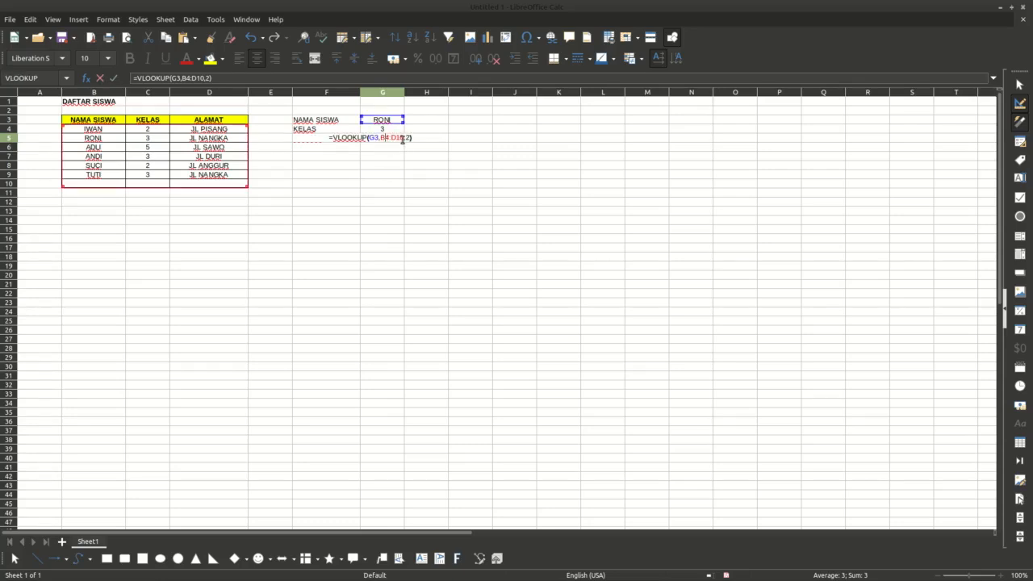
left_click(409, 138)
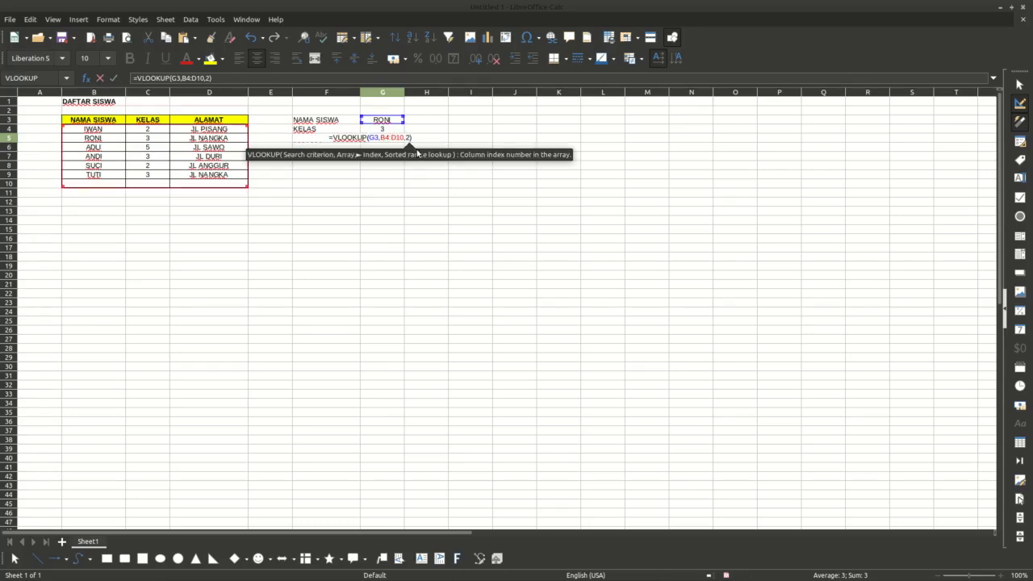
key("BackSpace")
type("3")
key("Return")
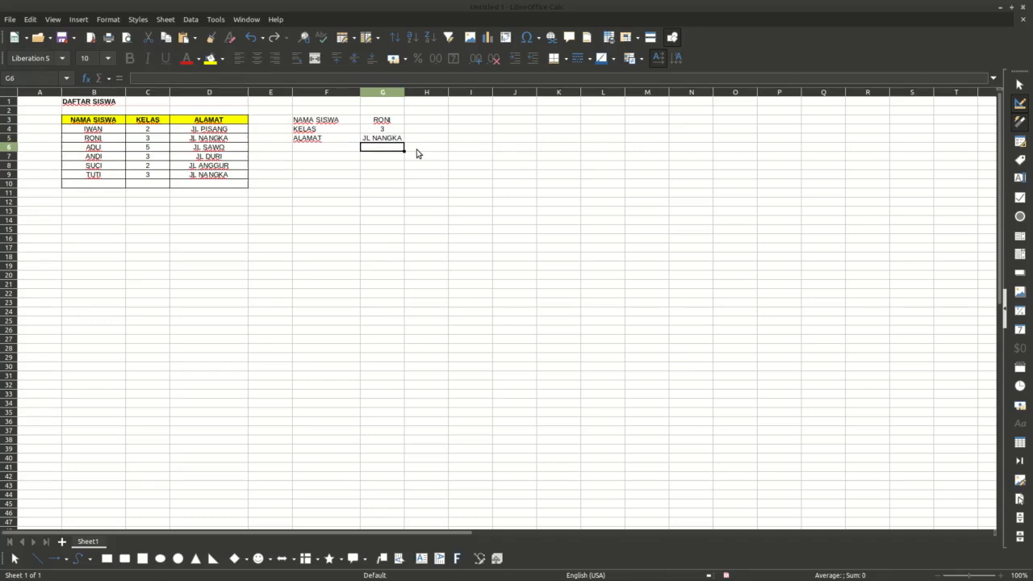
Step: Widen column G and apply all borders to the lookup block F3 through G5
left_click_drag(406, 92, 433, 92)
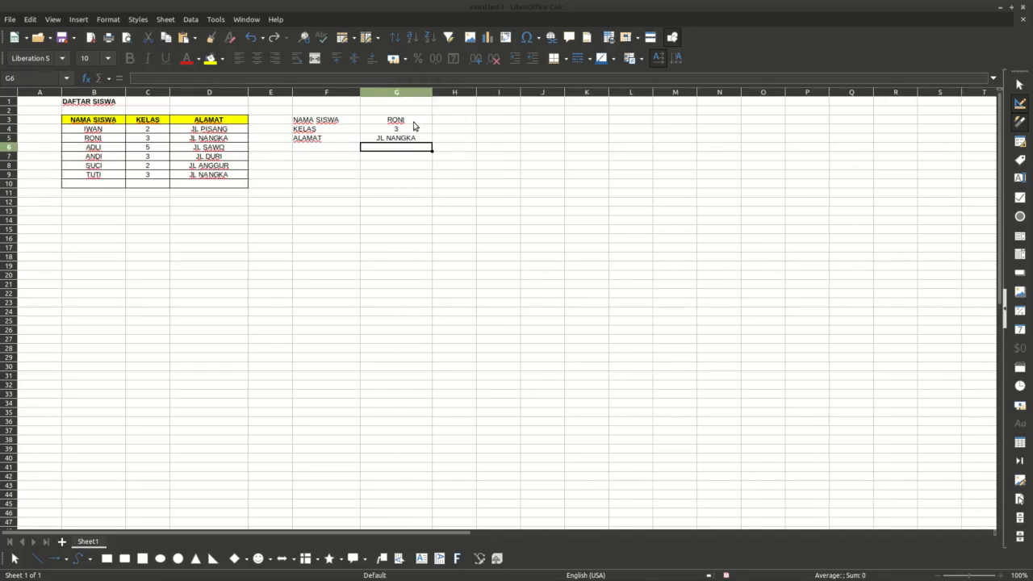
left_click(403, 139)
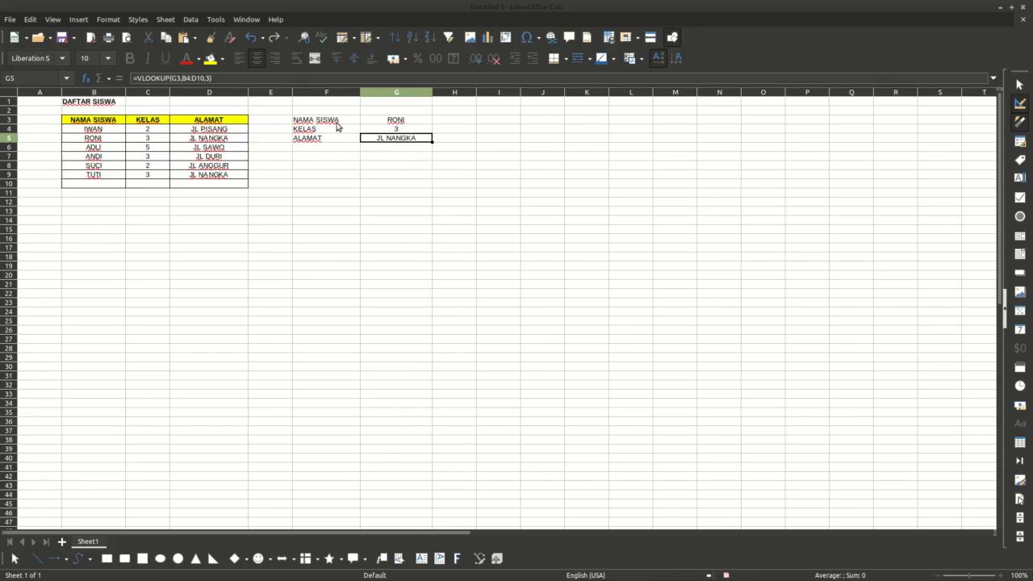
left_click_drag(337, 123, 390, 144)
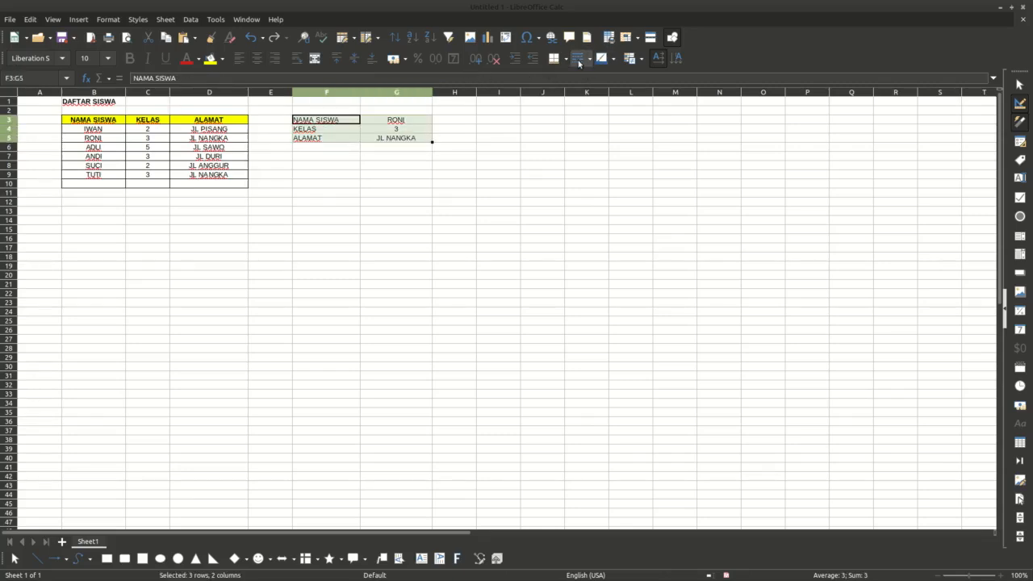
left_click(566, 62)
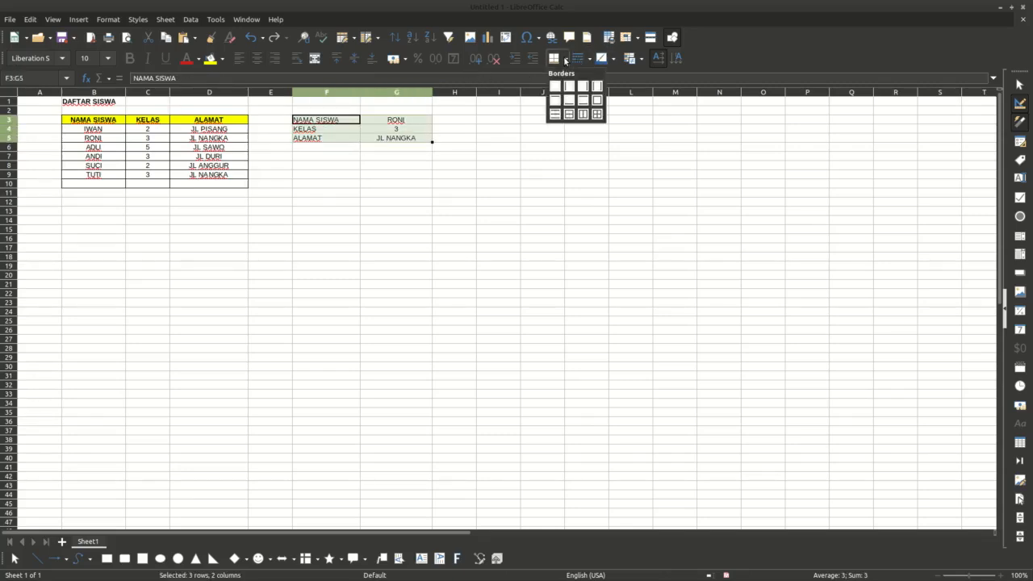
left_click(586, 113)
left_click(394, 184)
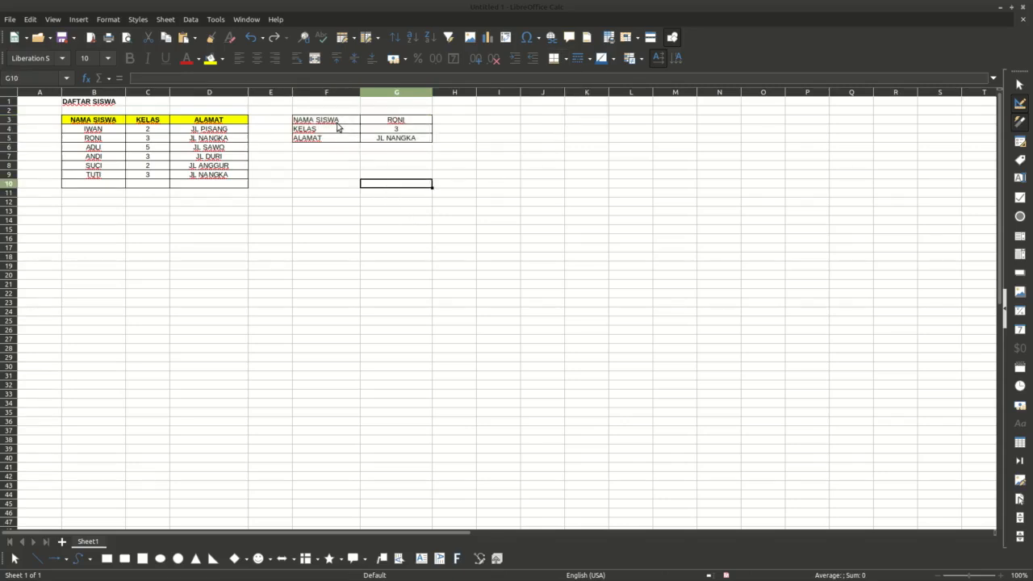
Step: Make the labels NAMA SISWA, KELAS and ALAMAT in F3 through F5 bold
left_click_drag(338, 122, 330, 144)
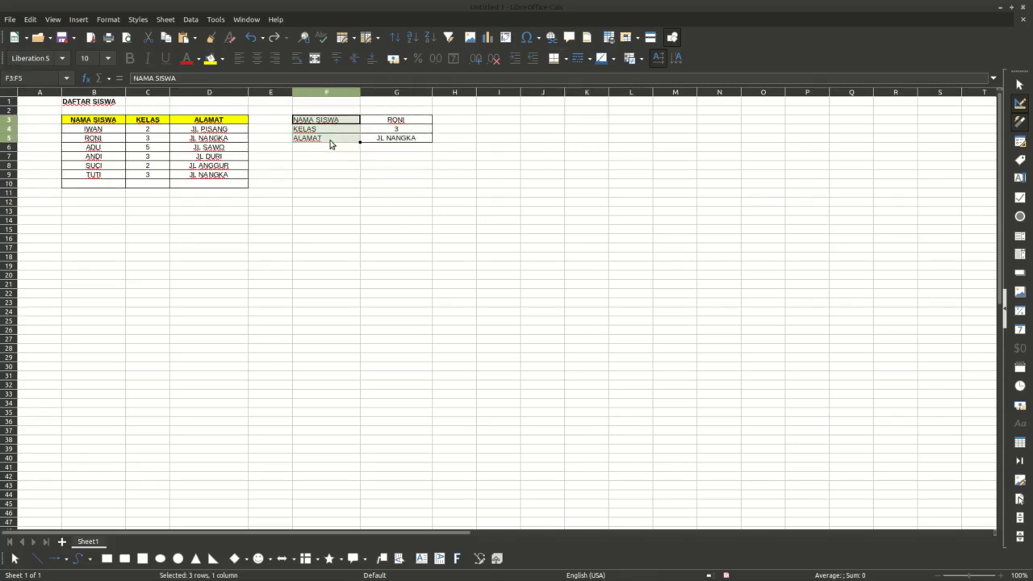
key("ctrl+b")
left_click(395, 122)
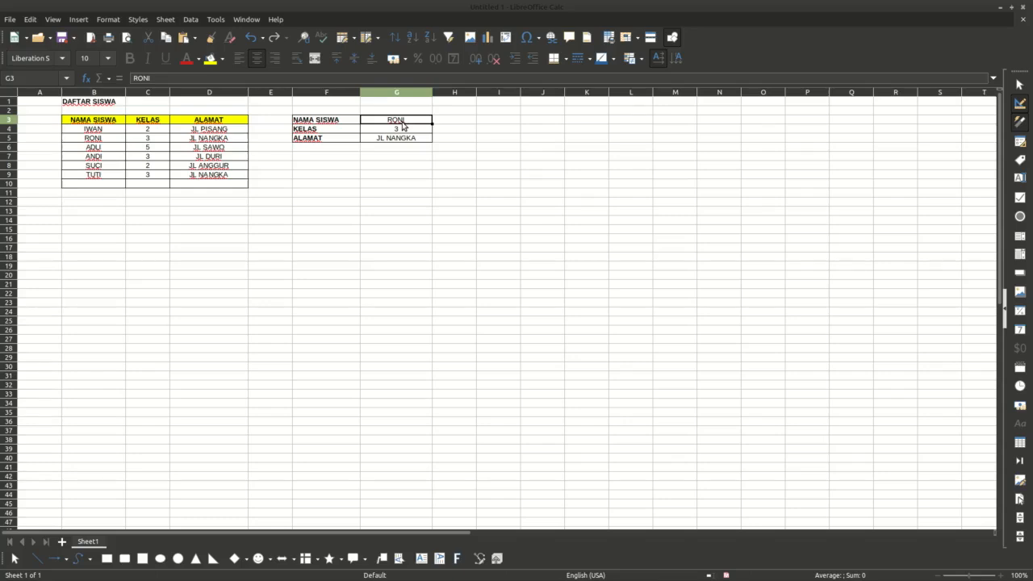
left_click(404, 210)
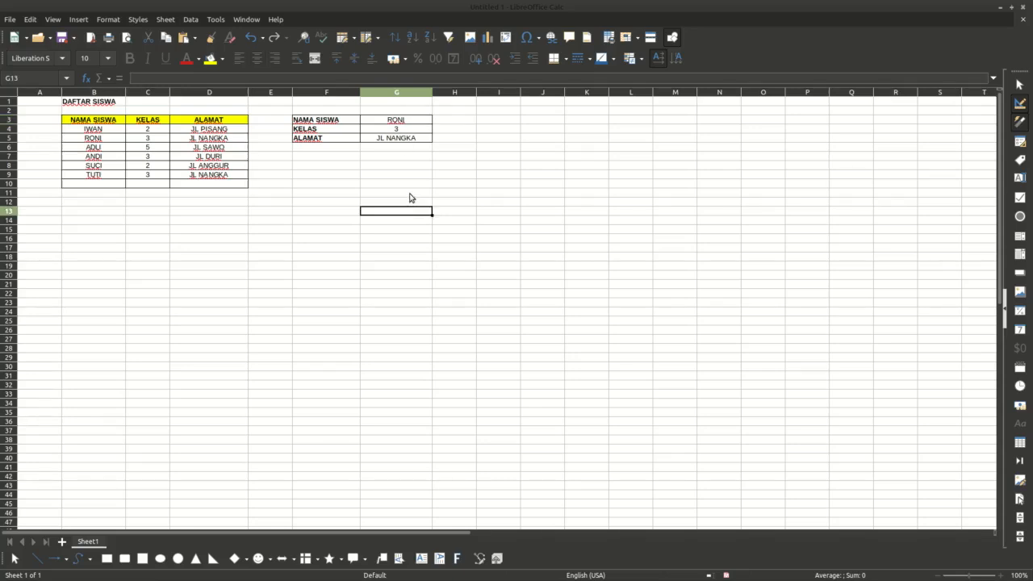
left_click(344, 192)
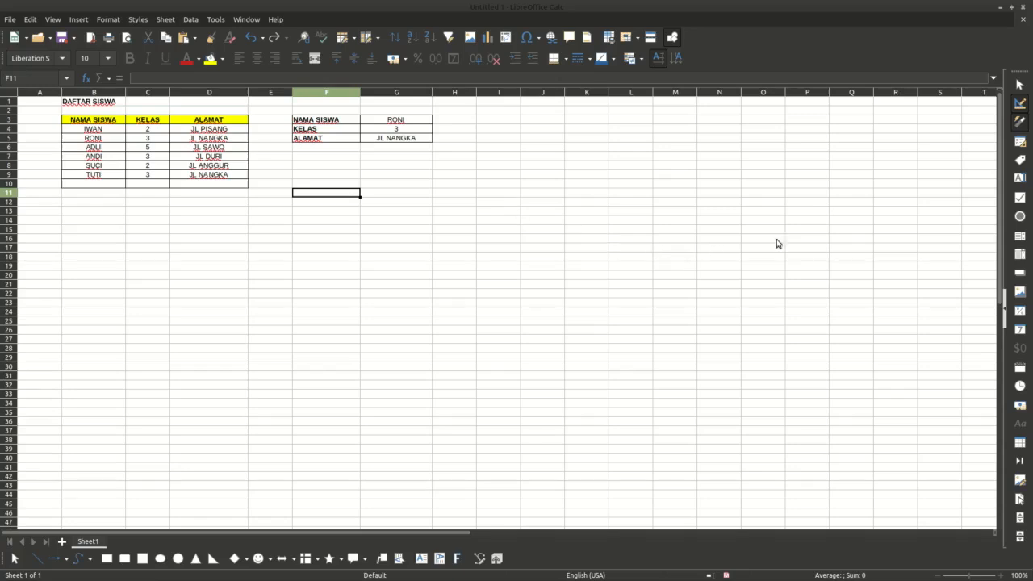
Step: Draw a combo box form control, skip its wizard, and place it over cells I7 to K7
left_click(1021, 255)
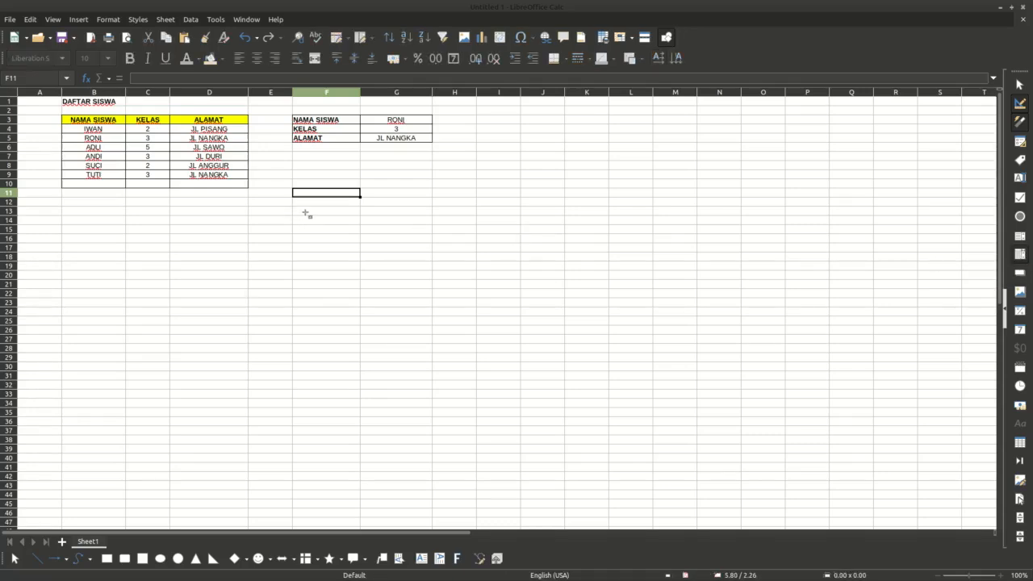
left_click_drag(306, 213, 416, 240)
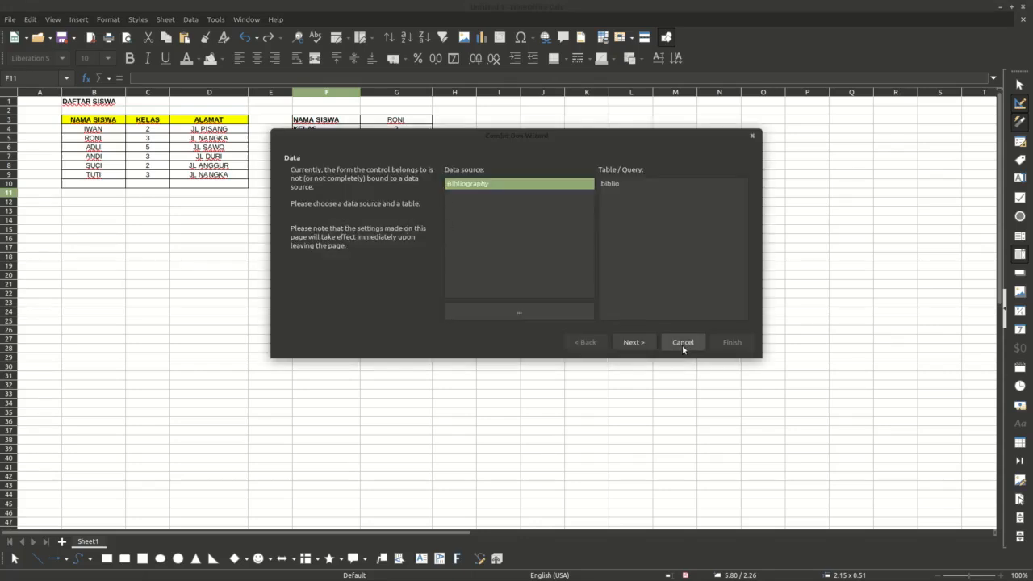
left_click(682, 343)
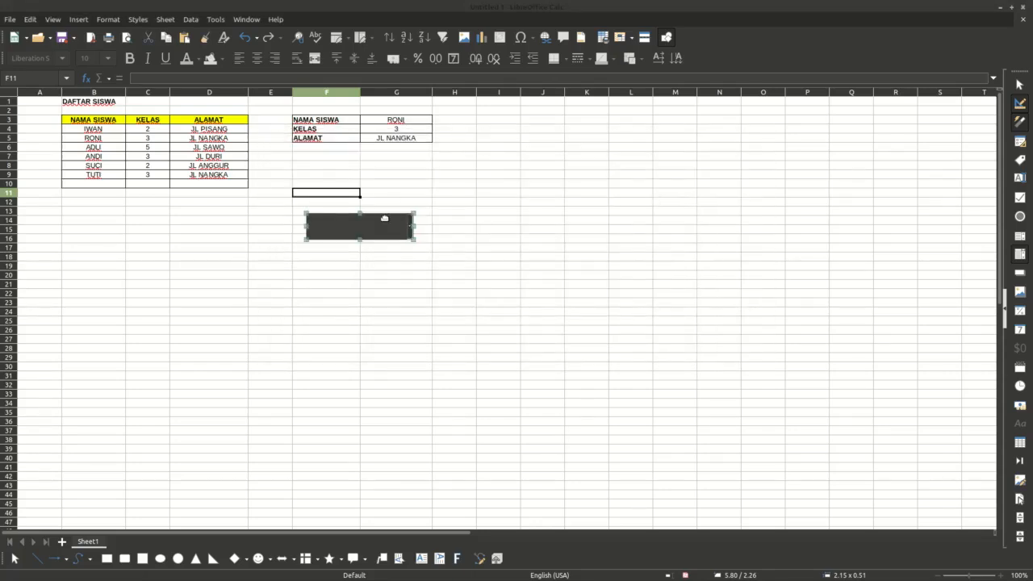
left_click_drag(332, 224, 204, 228)
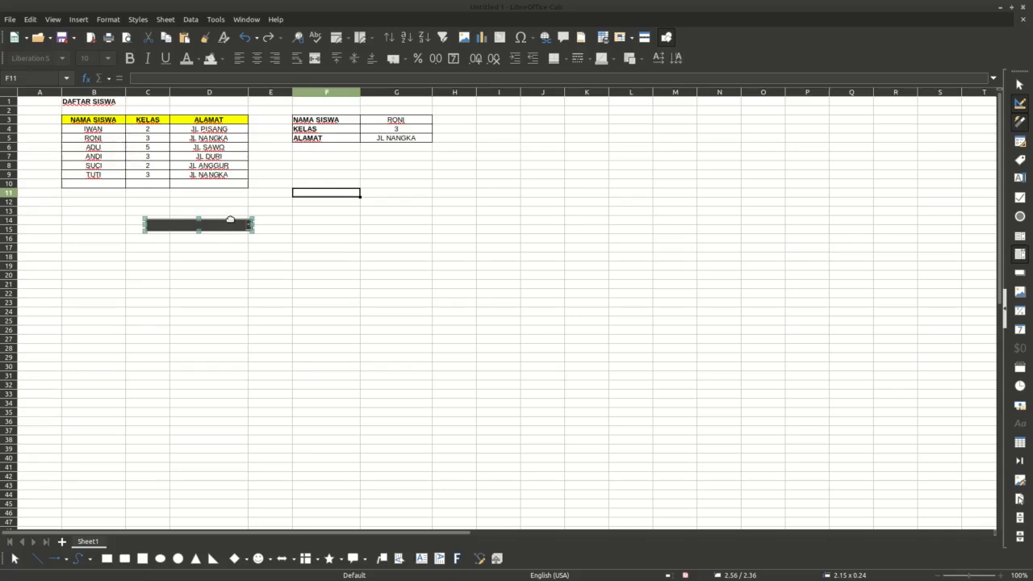
left_click_drag(232, 220, 564, 159)
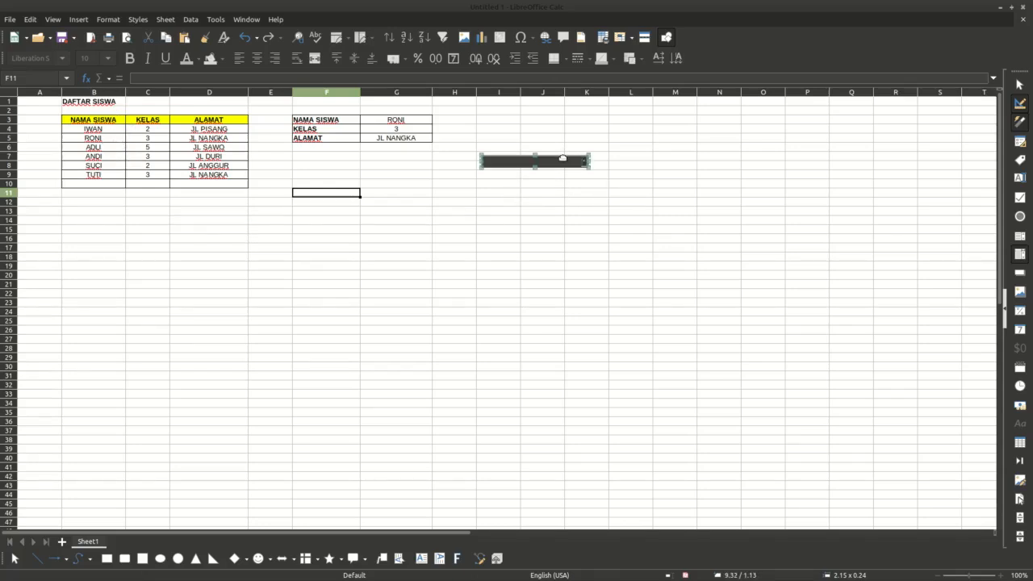
Step: Set the combo box's linked cell to G3 and its source cell range to B4:B9
right_click(564, 160)
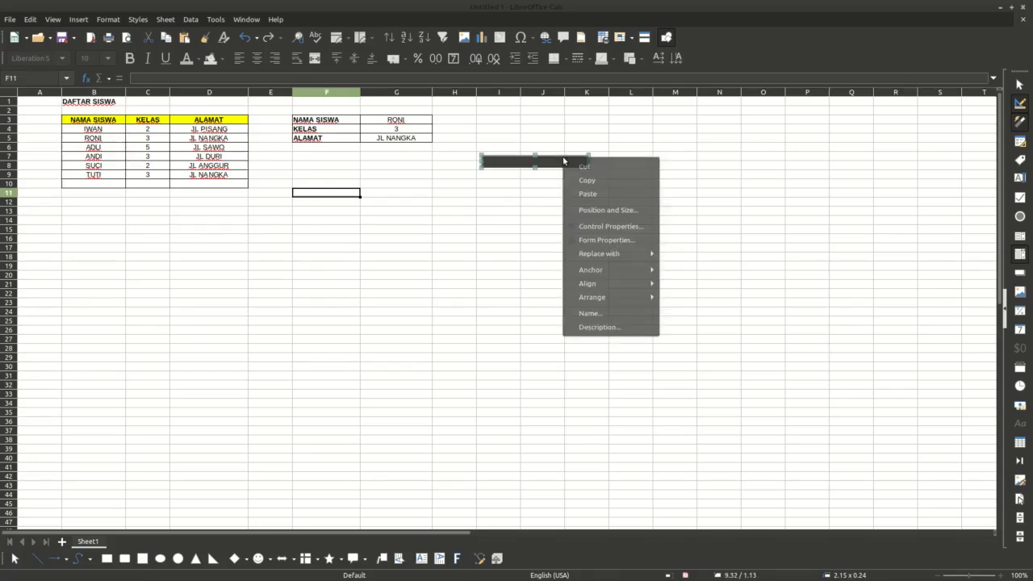
left_click(599, 230)
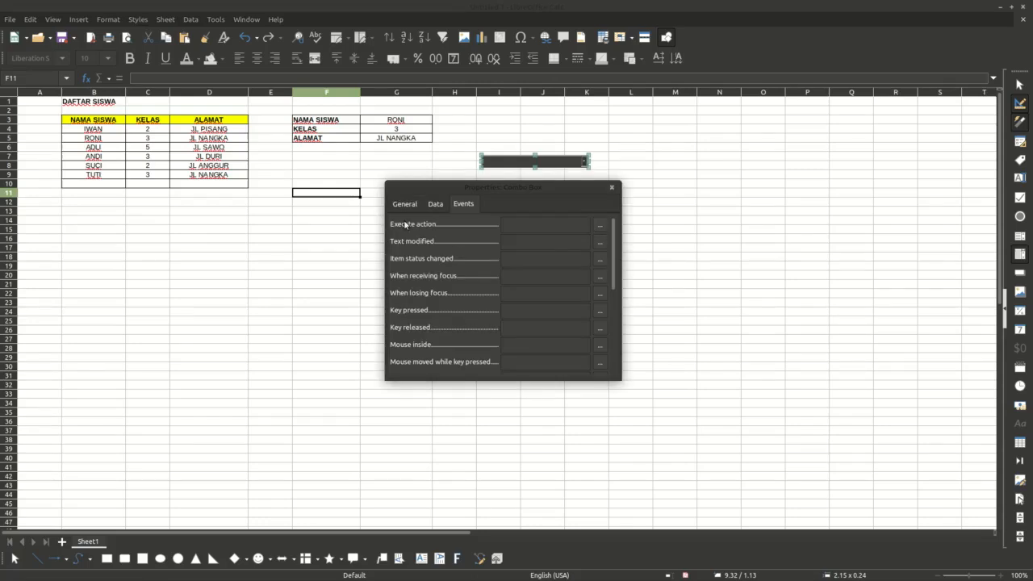
left_click(425, 206)
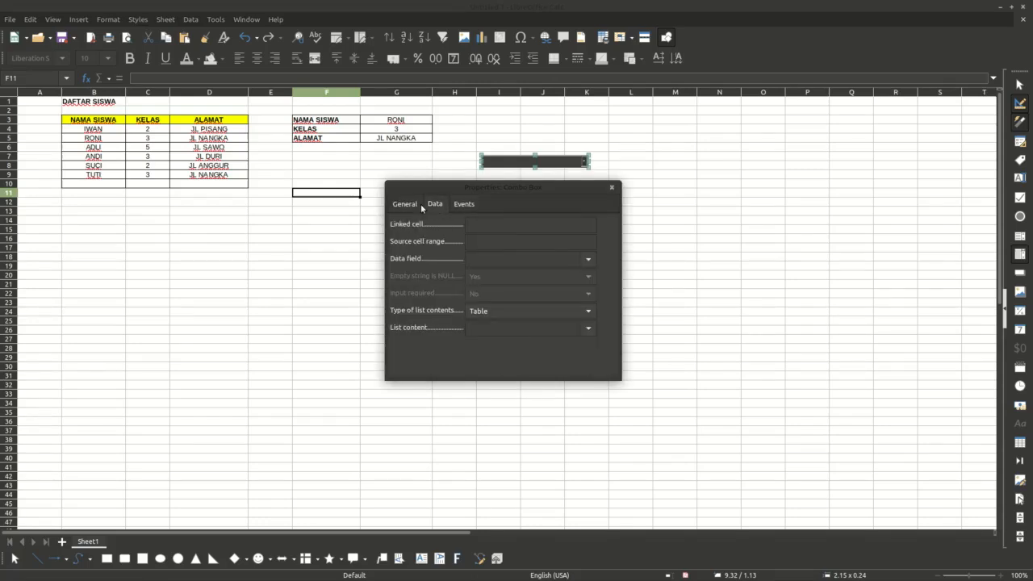
left_click(483, 228)
left_click(486, 242)
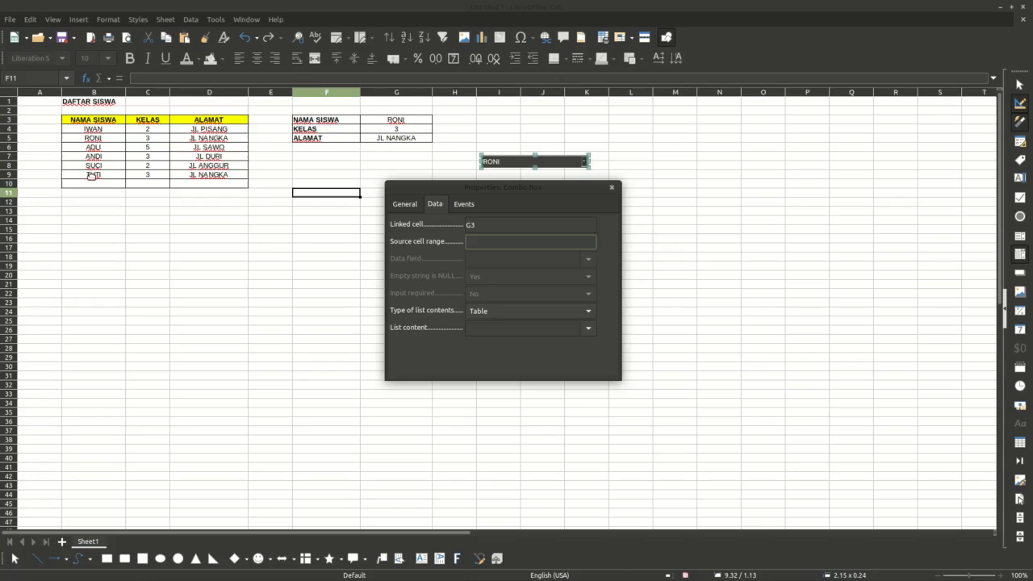
type("B4:B9")
left_click(660, 247)
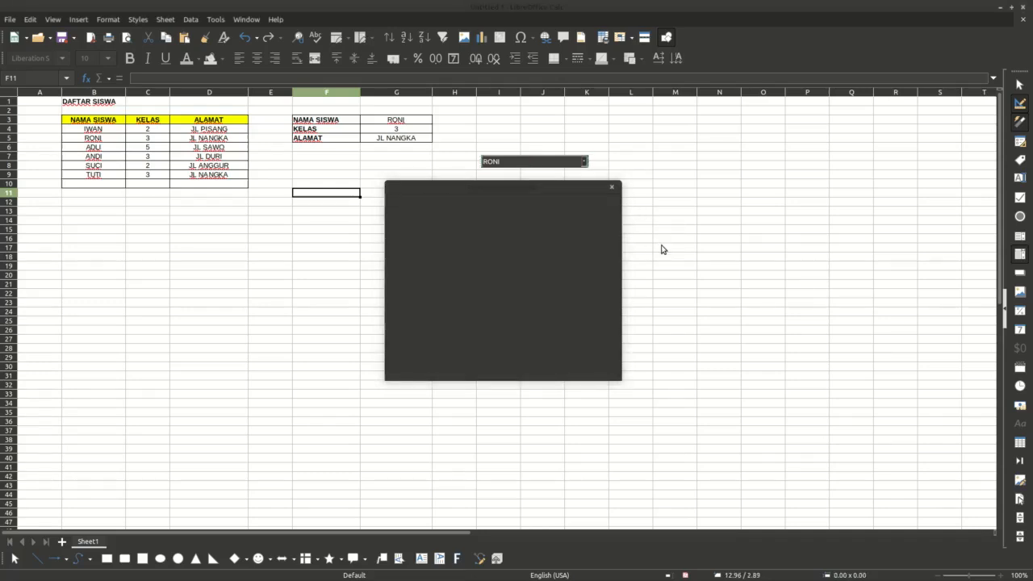
left_click(612, 187)
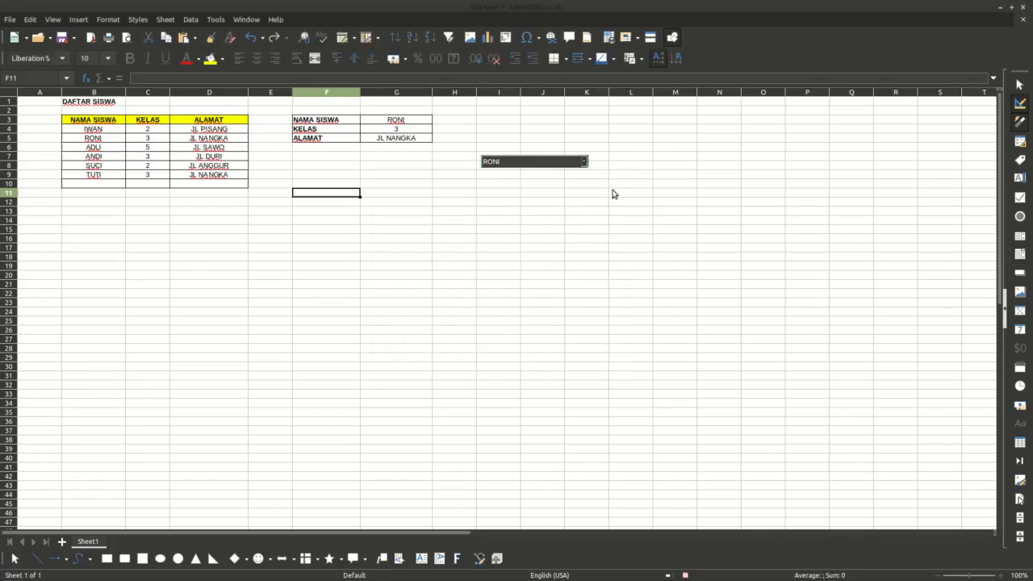
Step: Leave design mode and pick ANDI, SUCI, then TUTI from the combo box to test the lookup
left_click(1019, 104)
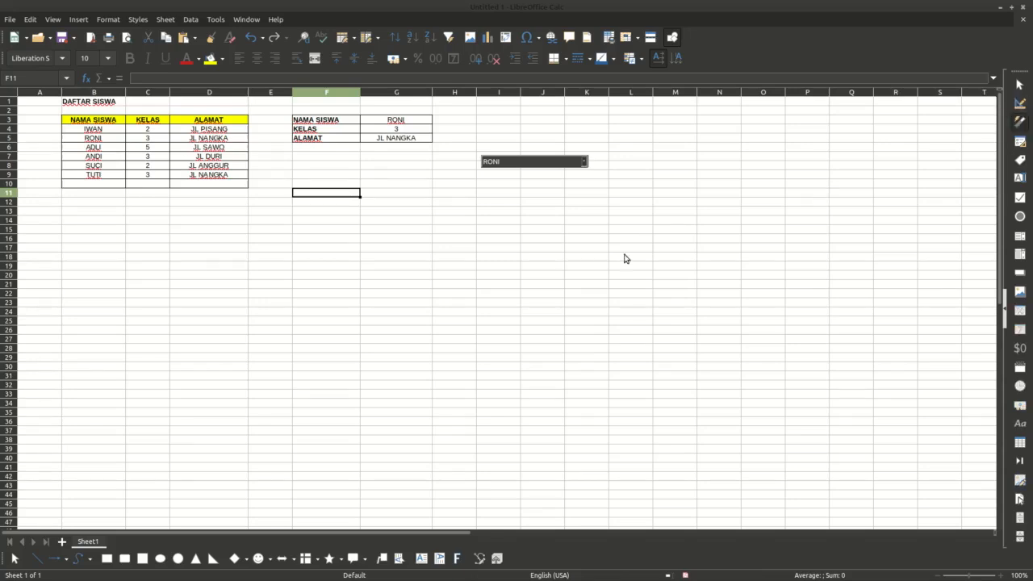
left_click(584, 164)
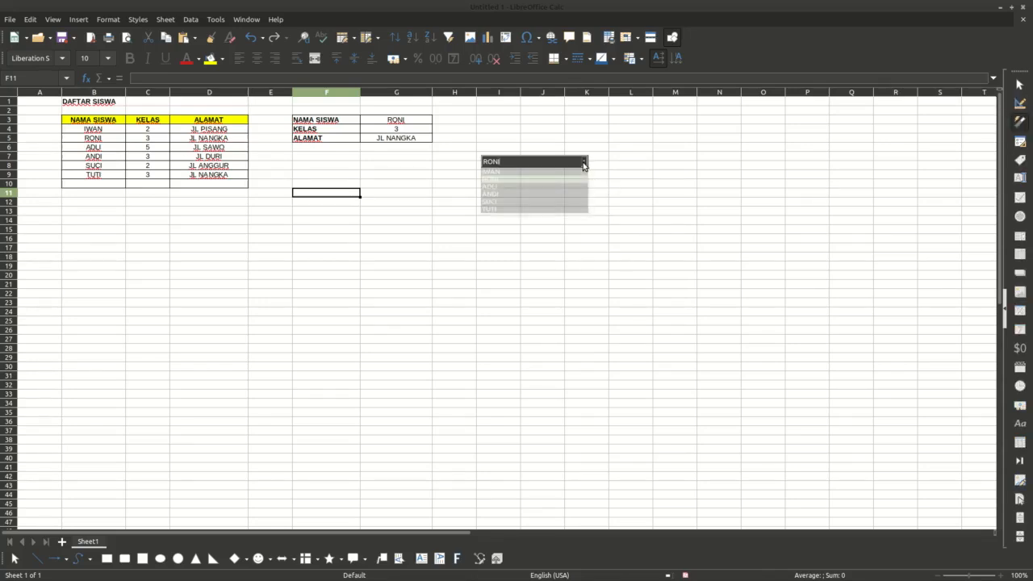
left_click(517, 197)
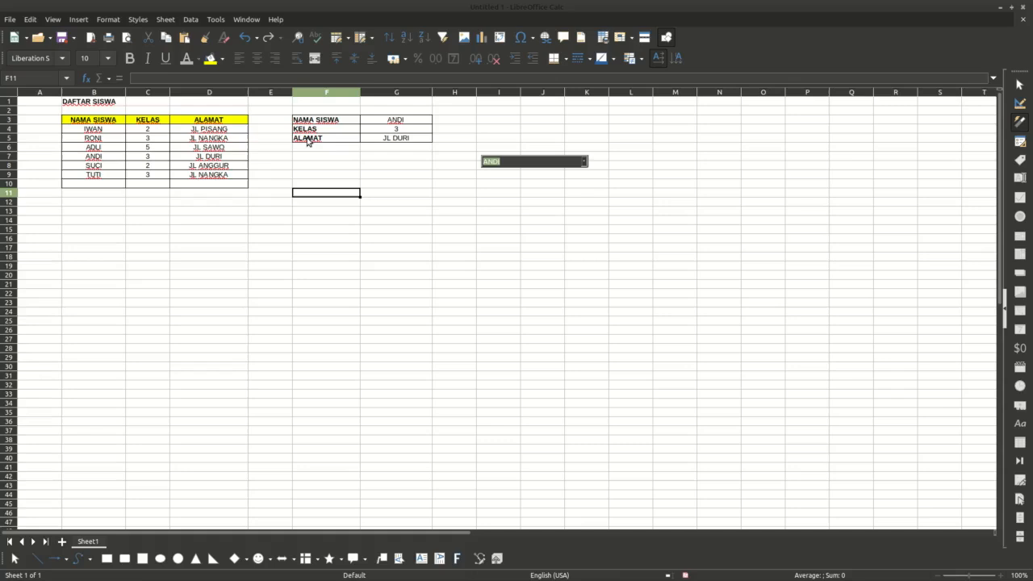
left_click(583, 162)
left_click(540, 205)
left_click(584, 162)
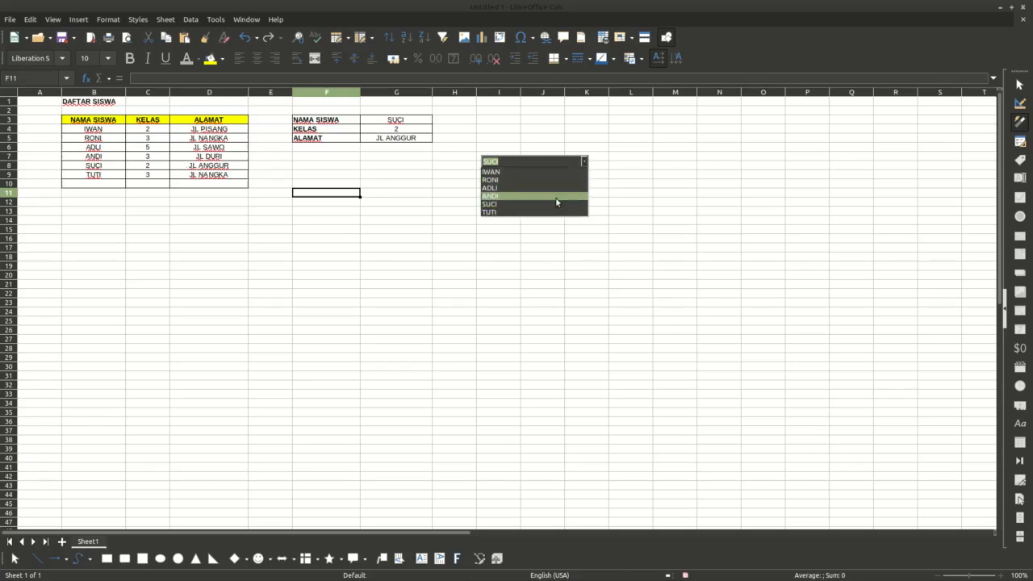
left_click(542, 212)
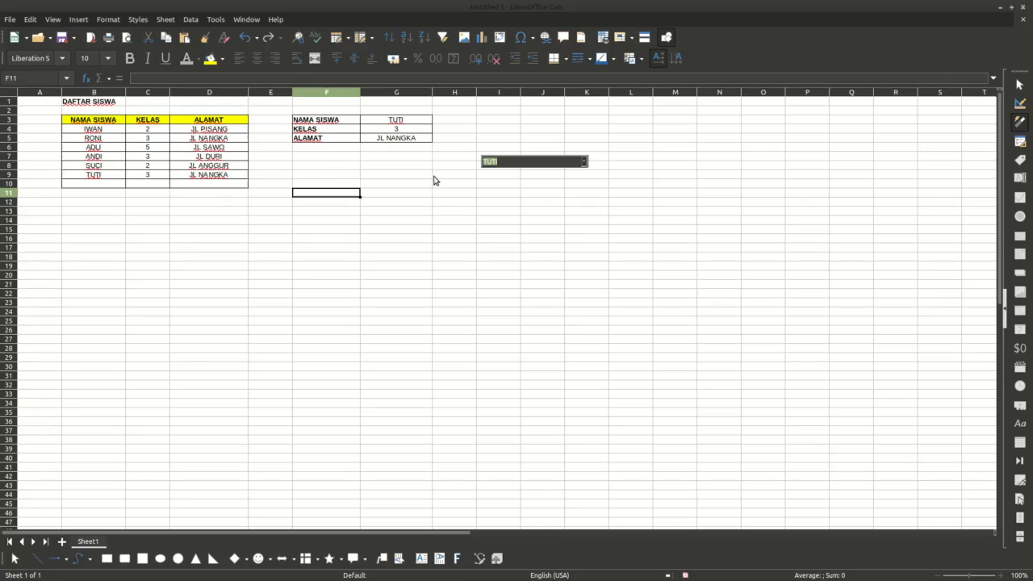
Step: Review the VLOOKUP formulas in cells G4 and G5
left_click(507, 202)
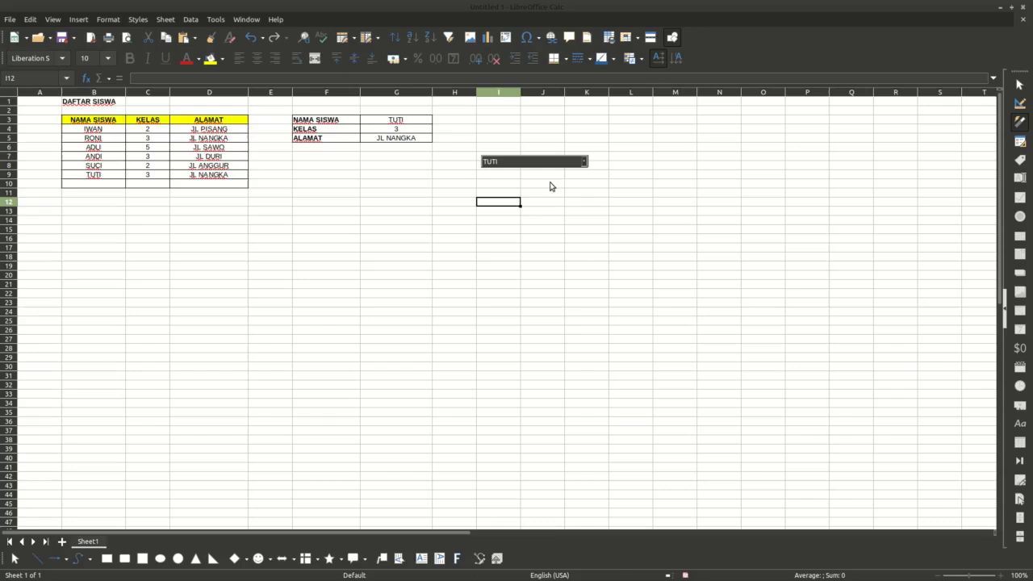
left_click(402, 131)
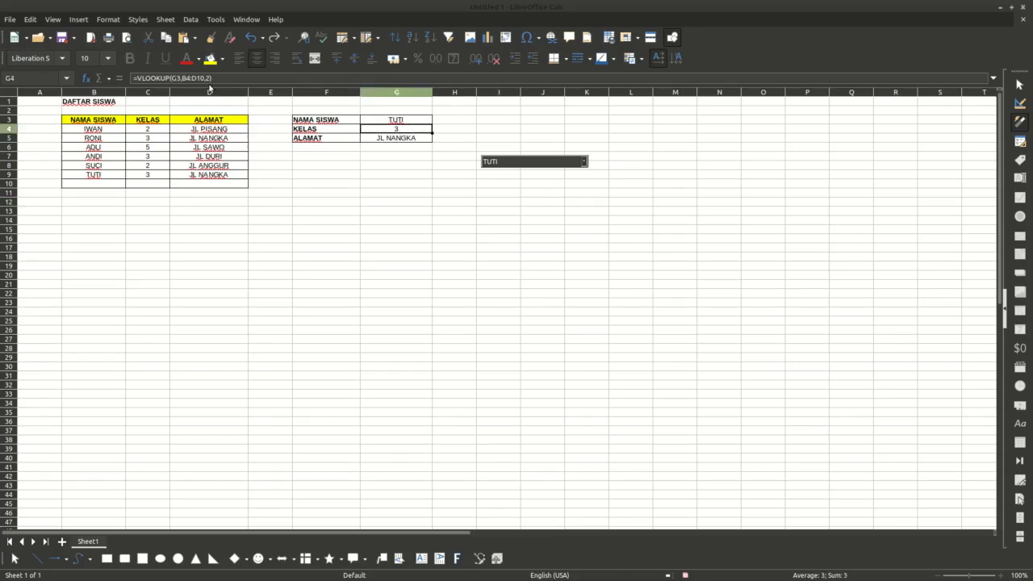
left_click(413, 141)
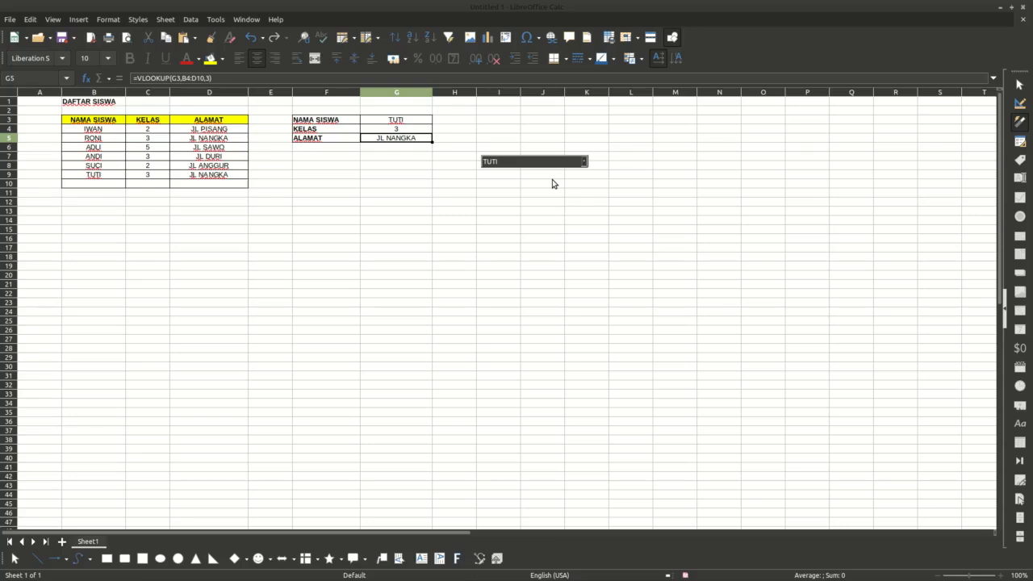